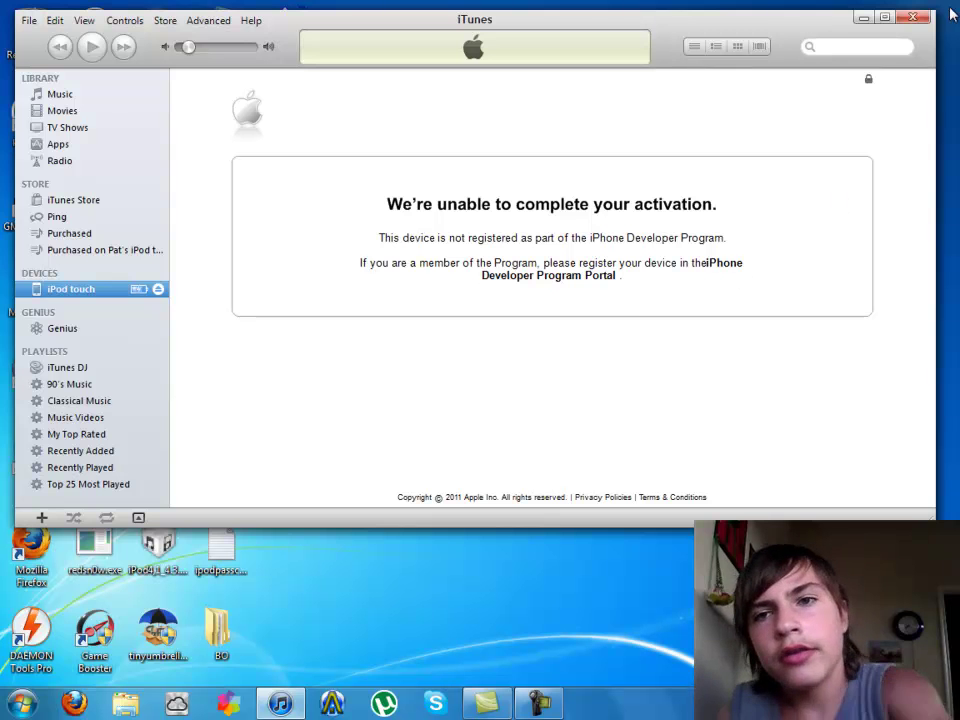
- Close iTunes and load the iPod4,1_5.0_9A5220p_Restore.ipsw firmware from the Beta 1 folder into redsn0w
click(912, 19)
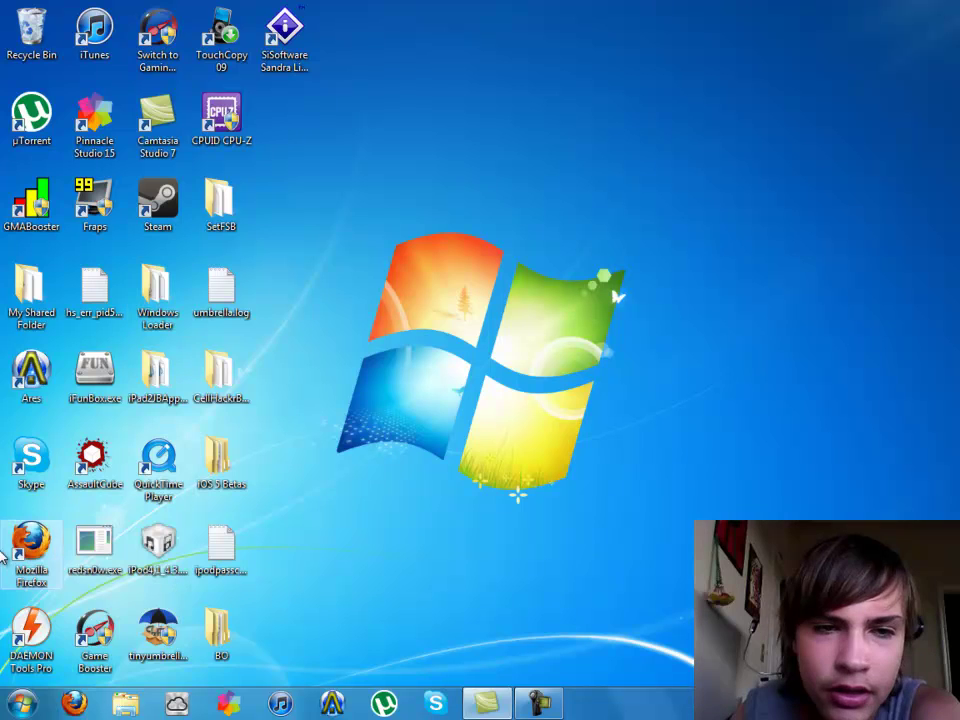
double_click(92, 550)
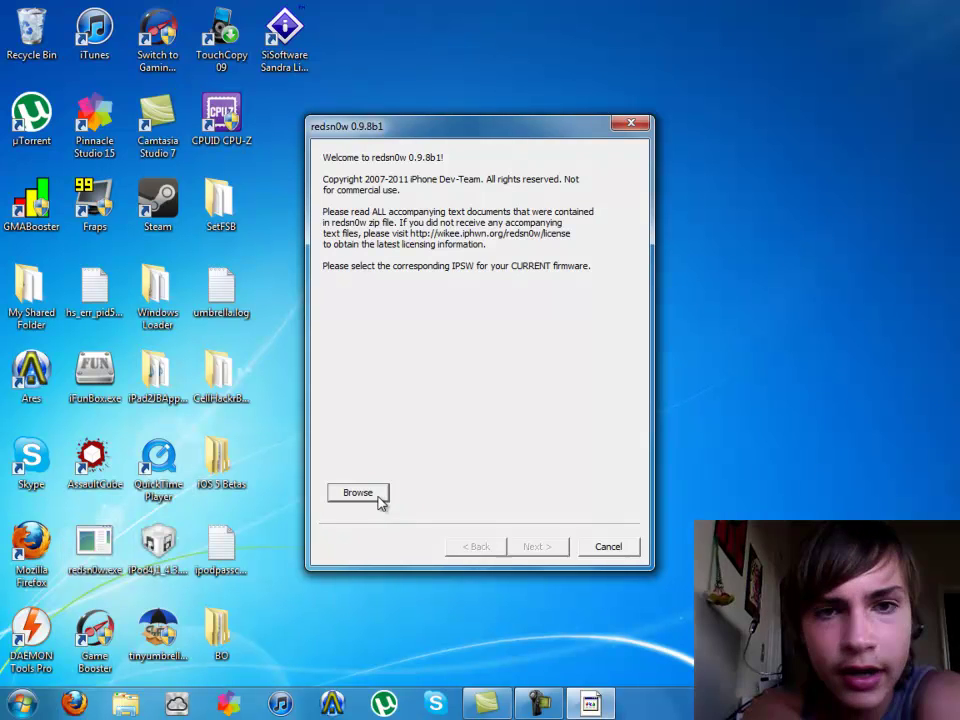
click(379, 497)
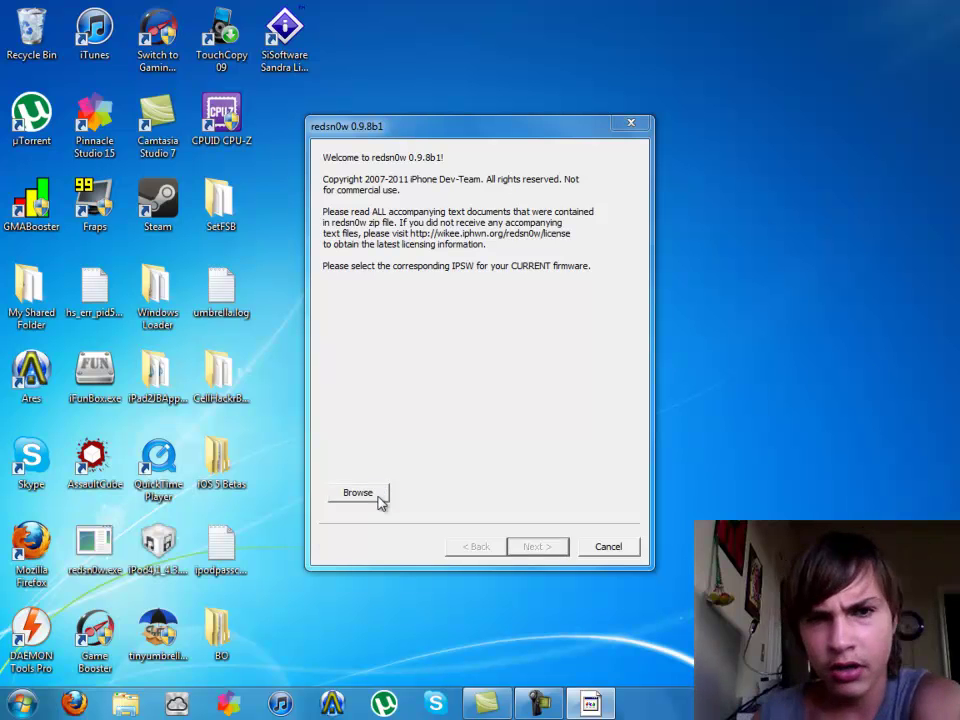
click(462, 301)
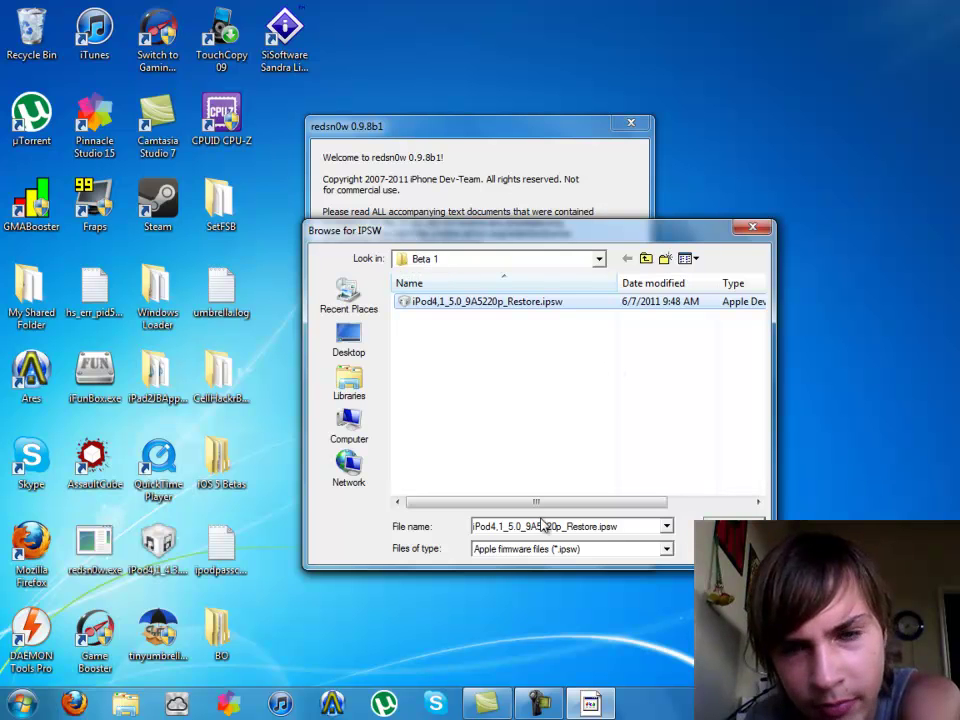
click(703, 520)
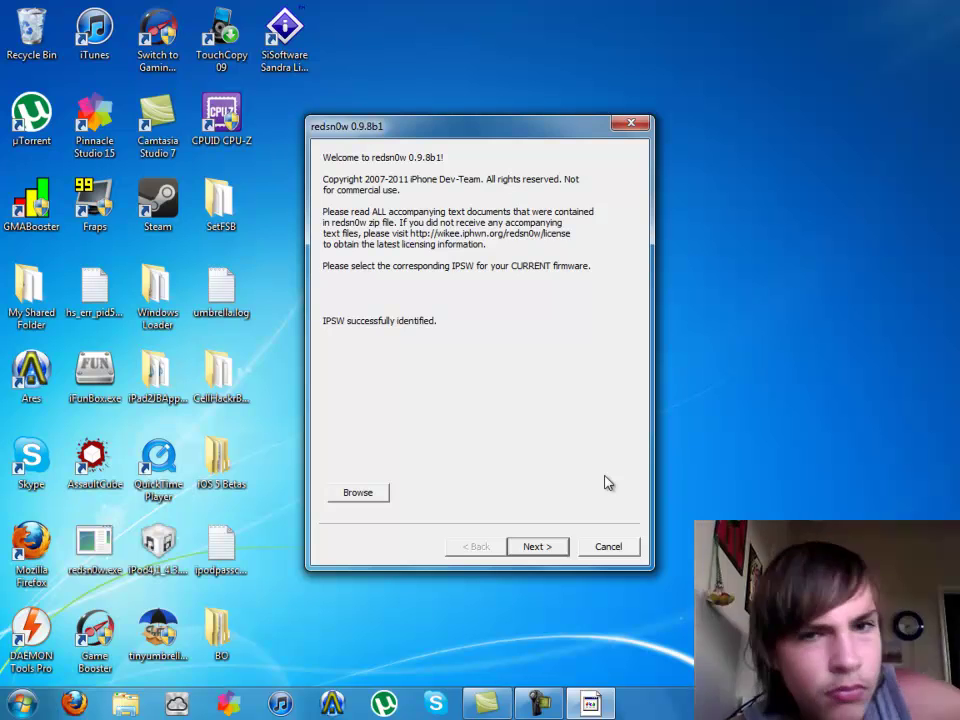
- Prepare the jailbreak data from the loaded firmware and proceed with Install Cydia as the only option
click(553, 546)
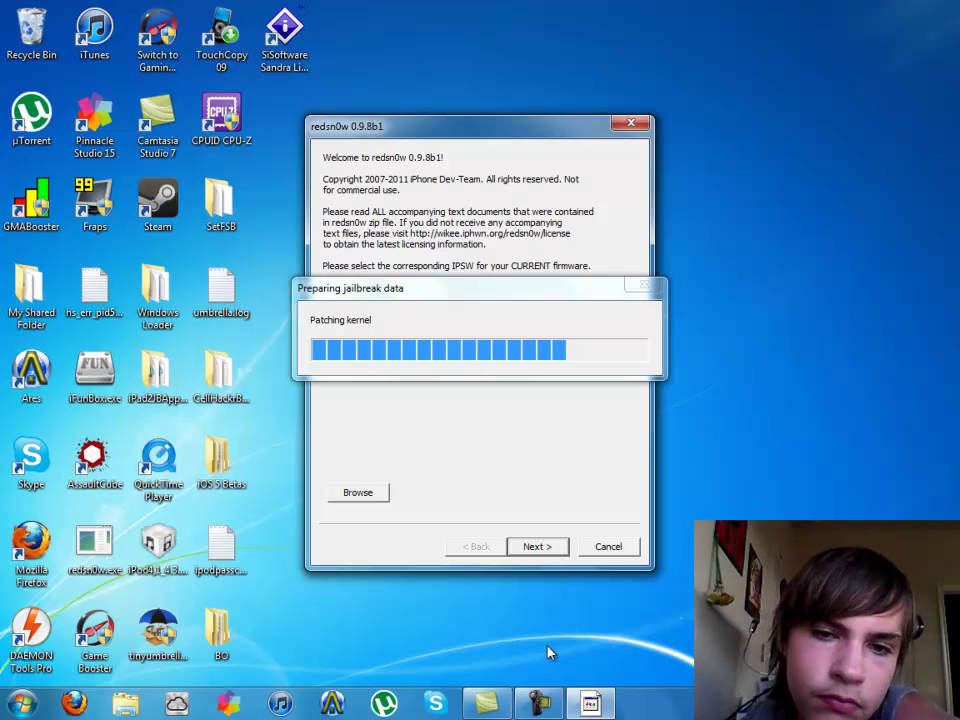
right_click(537, 705)
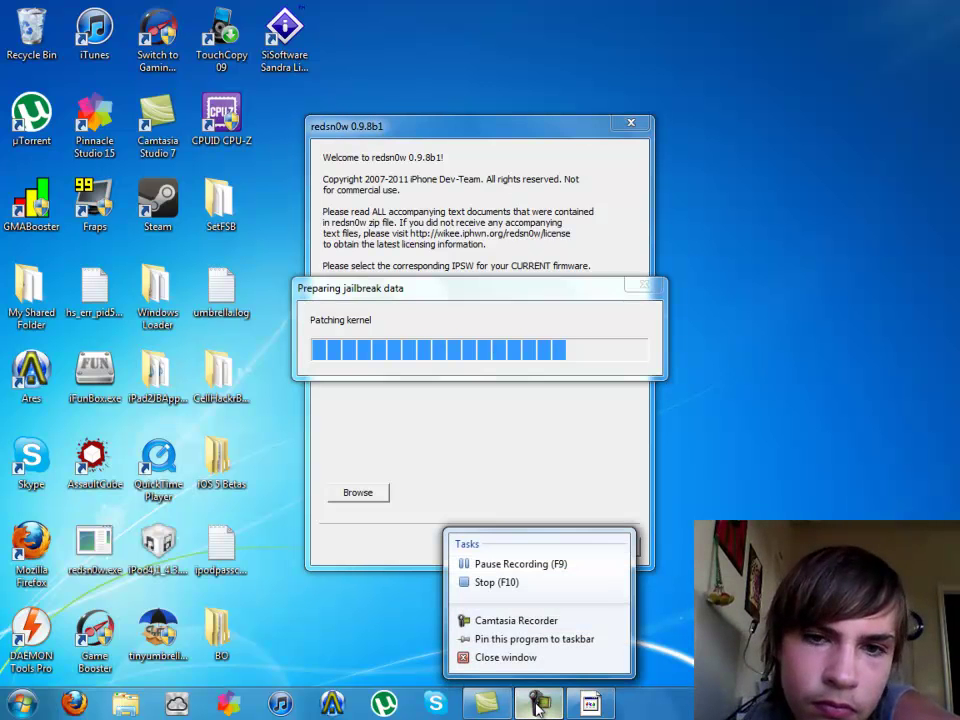
click(550, 565)
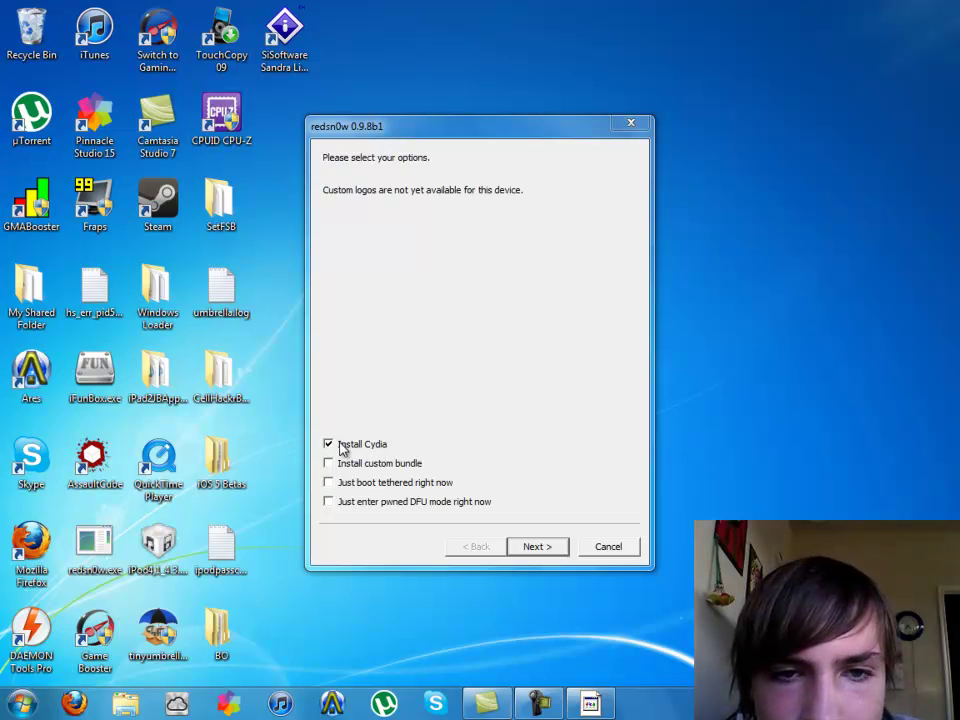
click(558, 550)
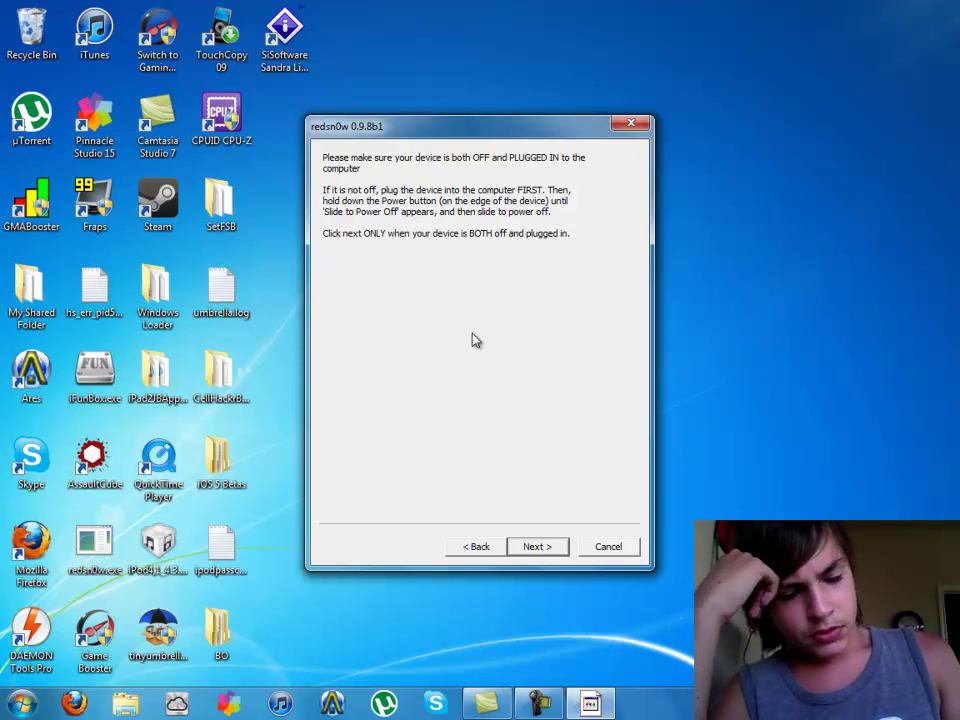
right_click(545, 703)
click(497, 564)
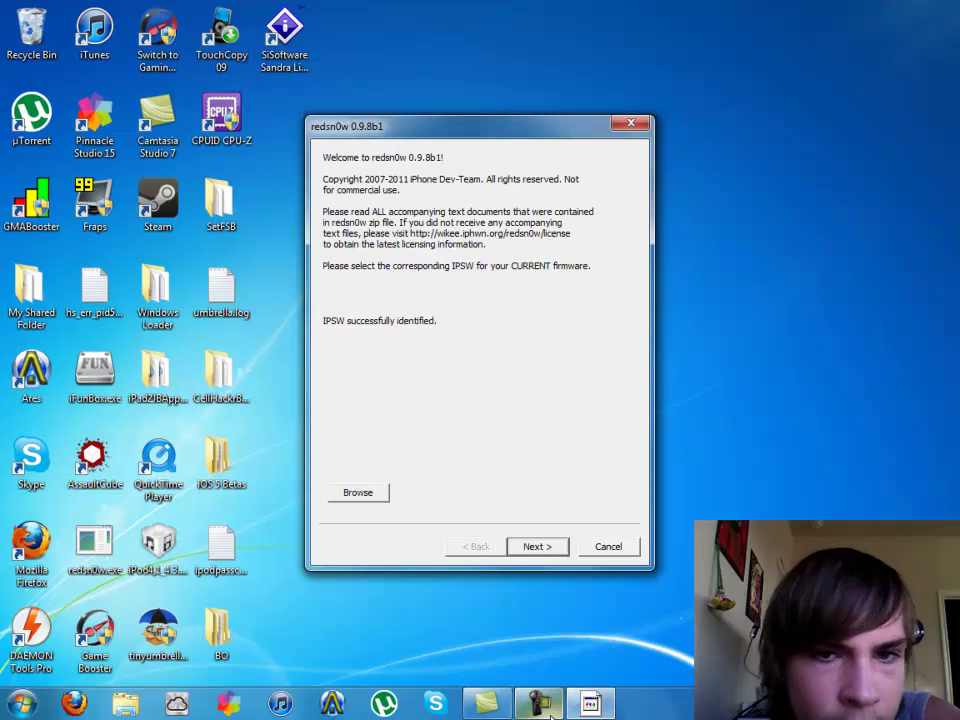
- Prepare the jailbreak data again, keeping the current Windows color scheme without further prompts, and choose Just boot tethered right now
click(547, 552)
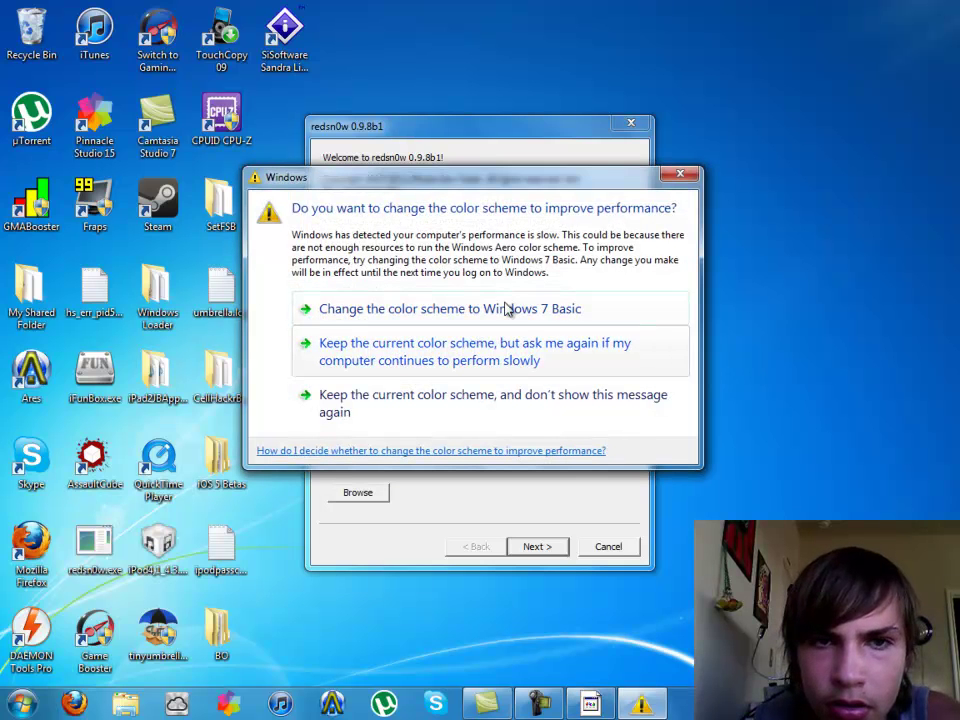
click(523, 418)
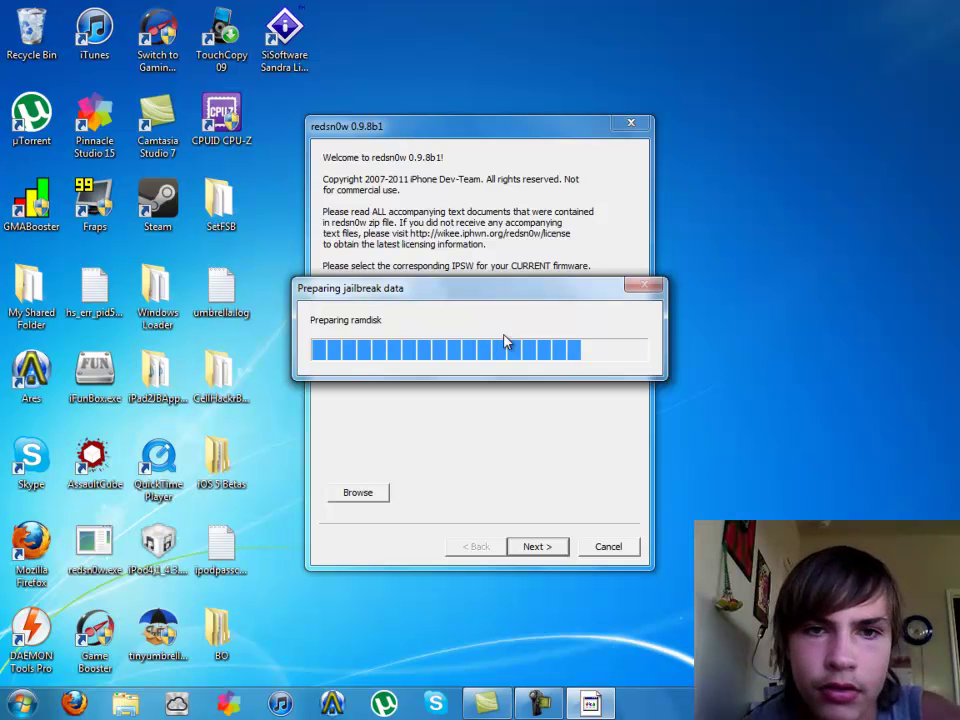
click(418, 483)
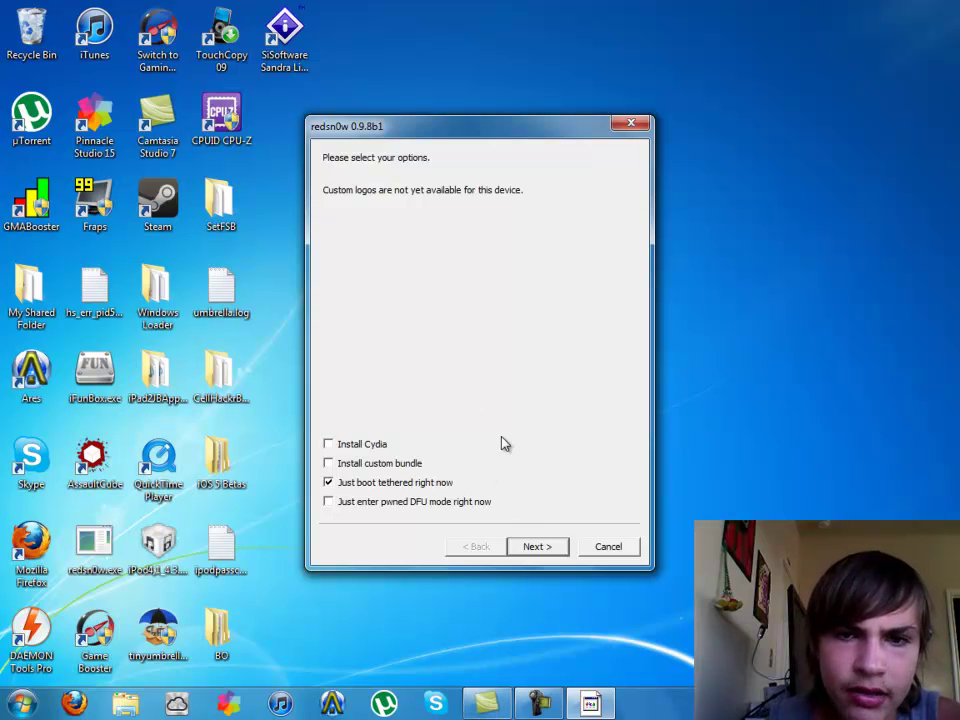
click(555, 708)
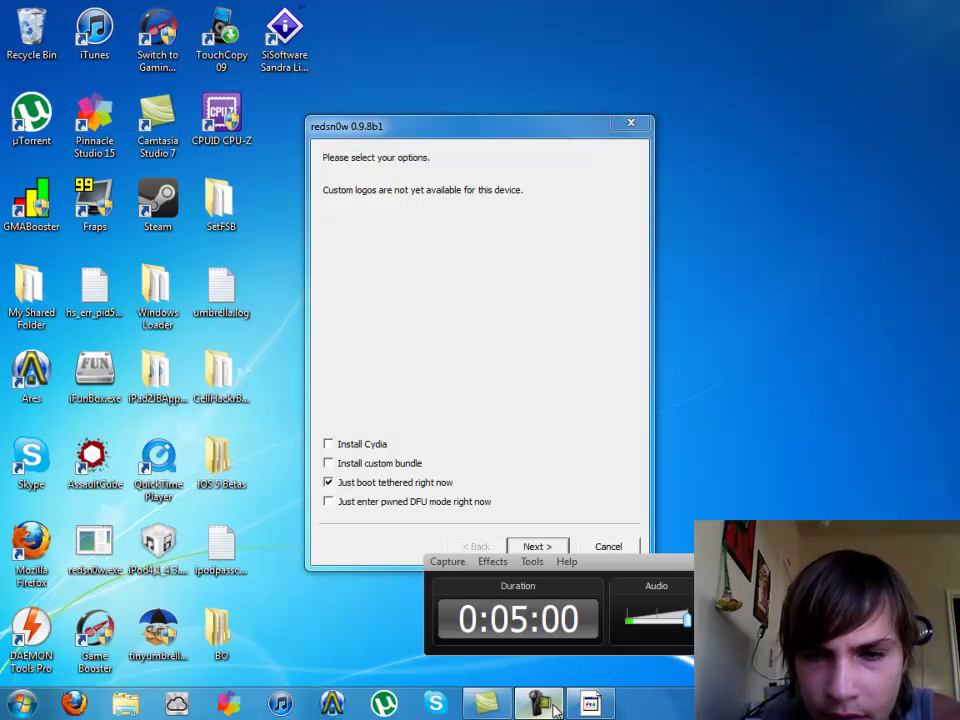
right_click(555, 708)
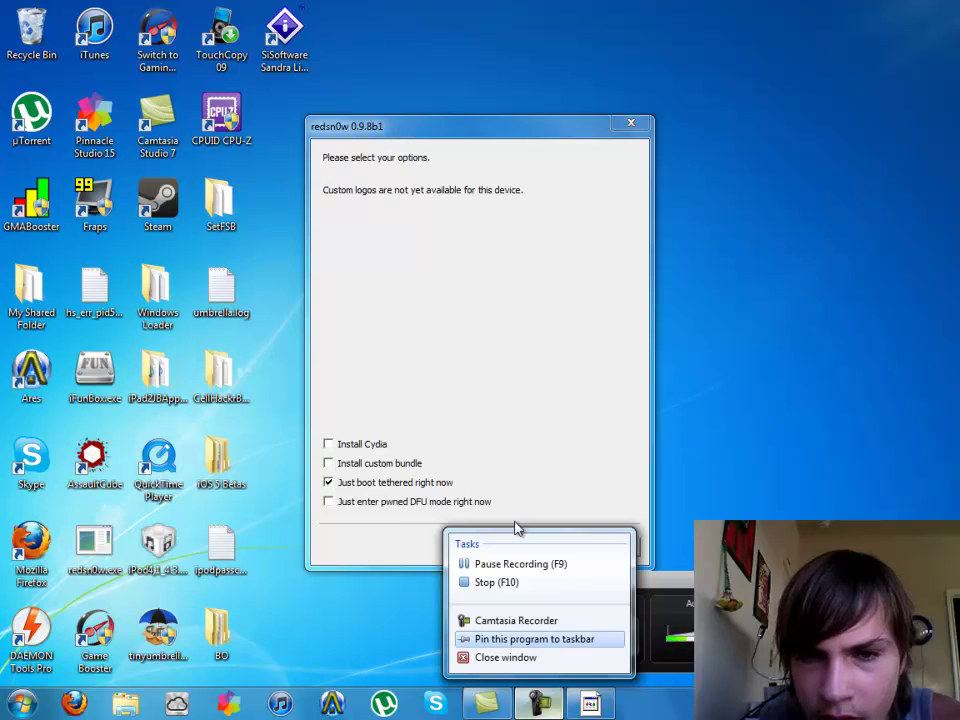
click(480, 403)
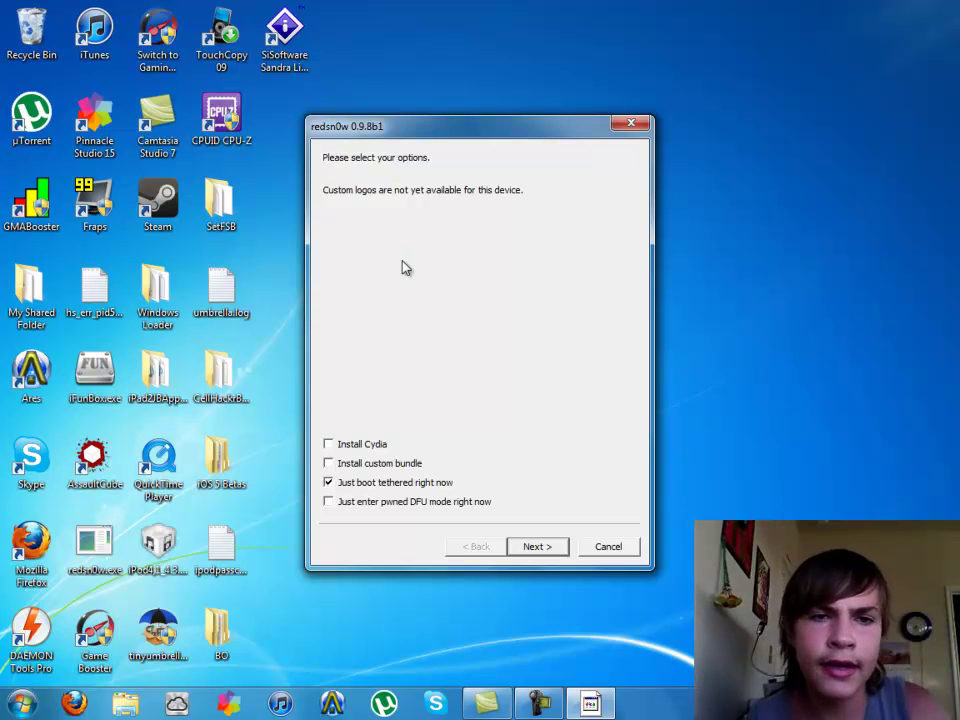
- Launch i-FunBox and expand the connected iPod touch in the folder tree
click(85, 372)
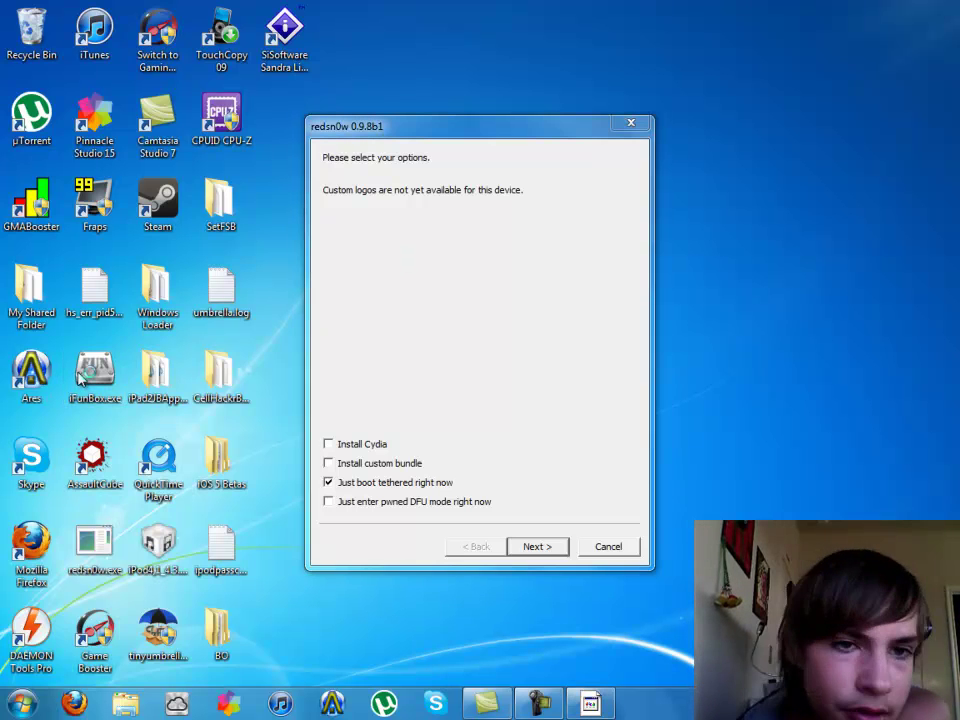
click(522, 367)
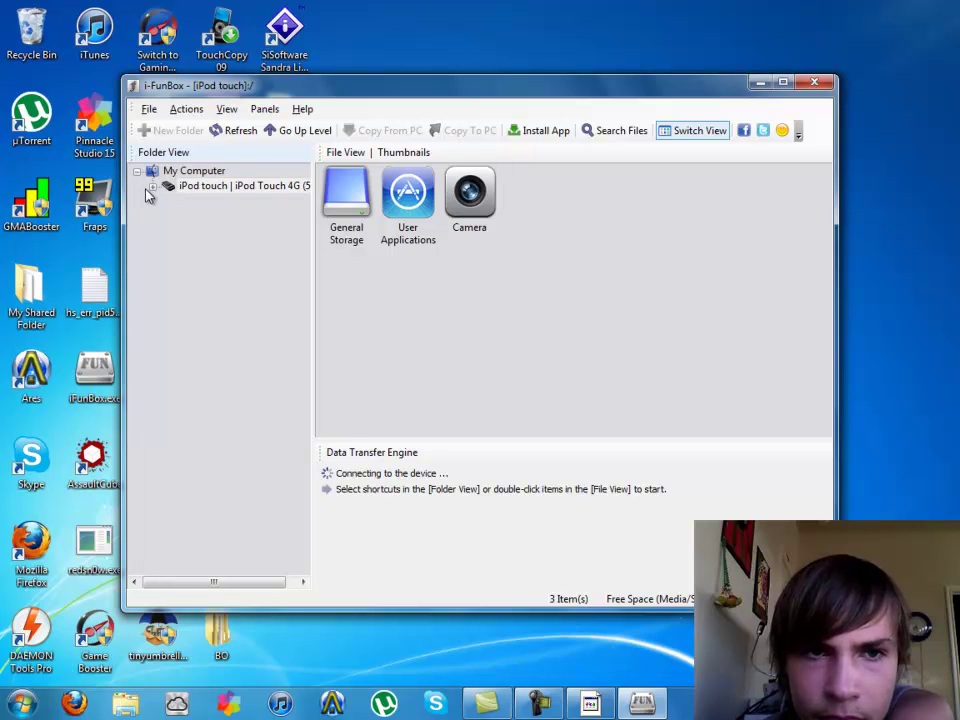
click(152, 186)
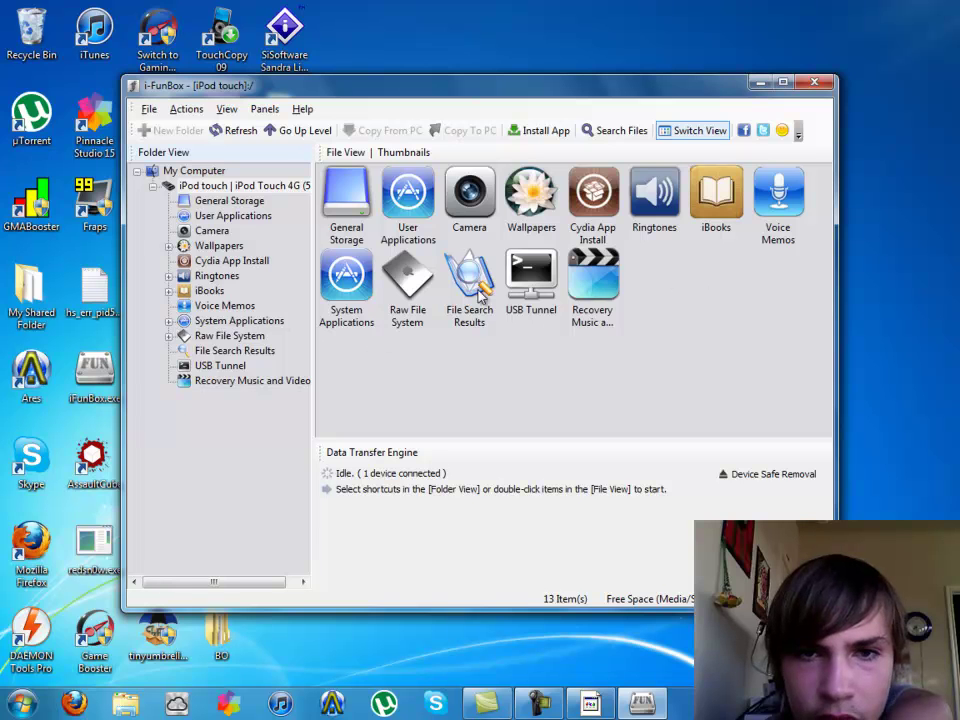
- Open the System/Library/CoreServices folder in the iPod's raw file system
click(405, 282)
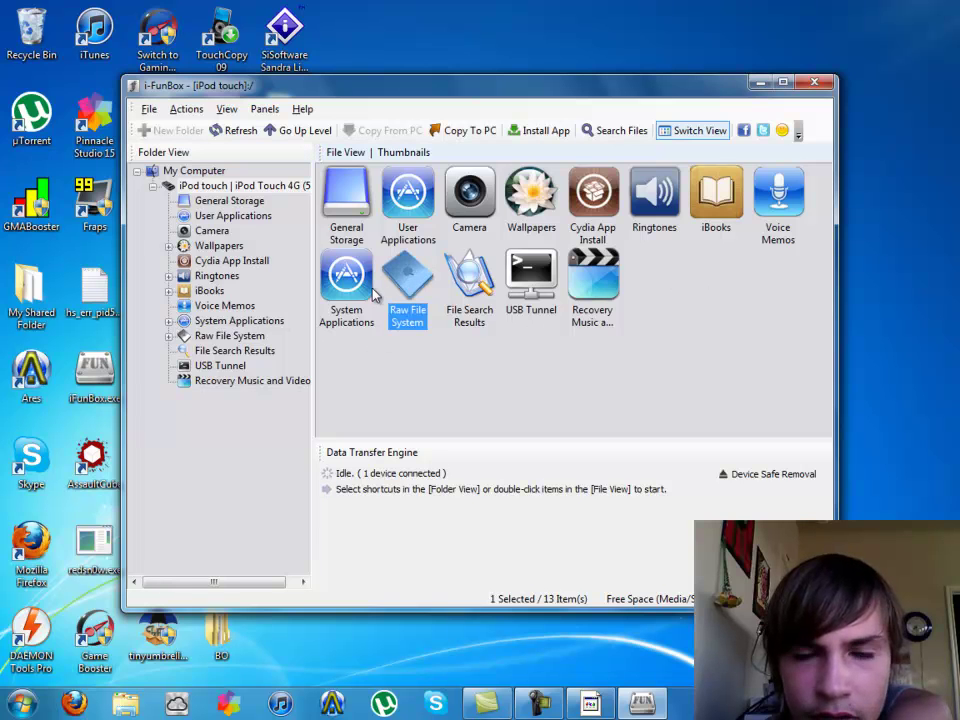
double_click(405, 284)
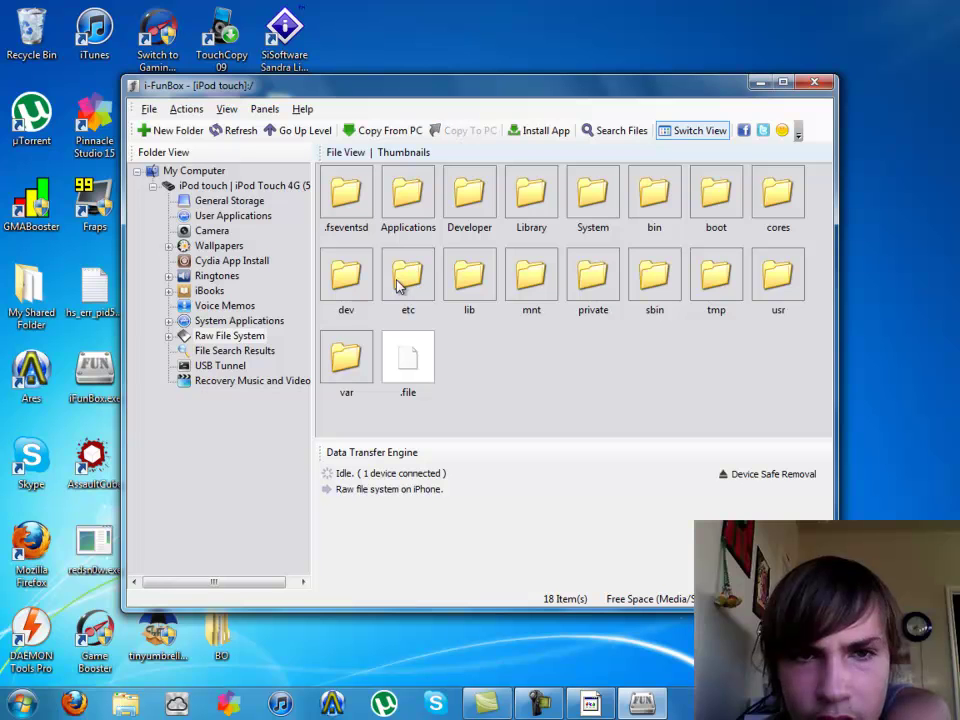
click(593, 203)
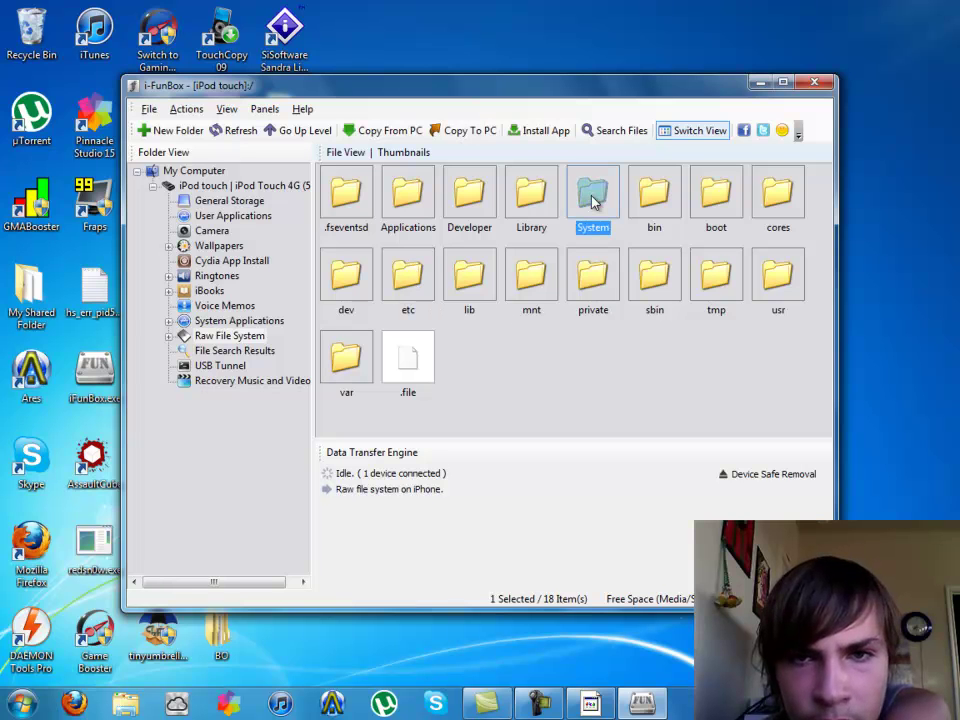
double_click(578, 205)
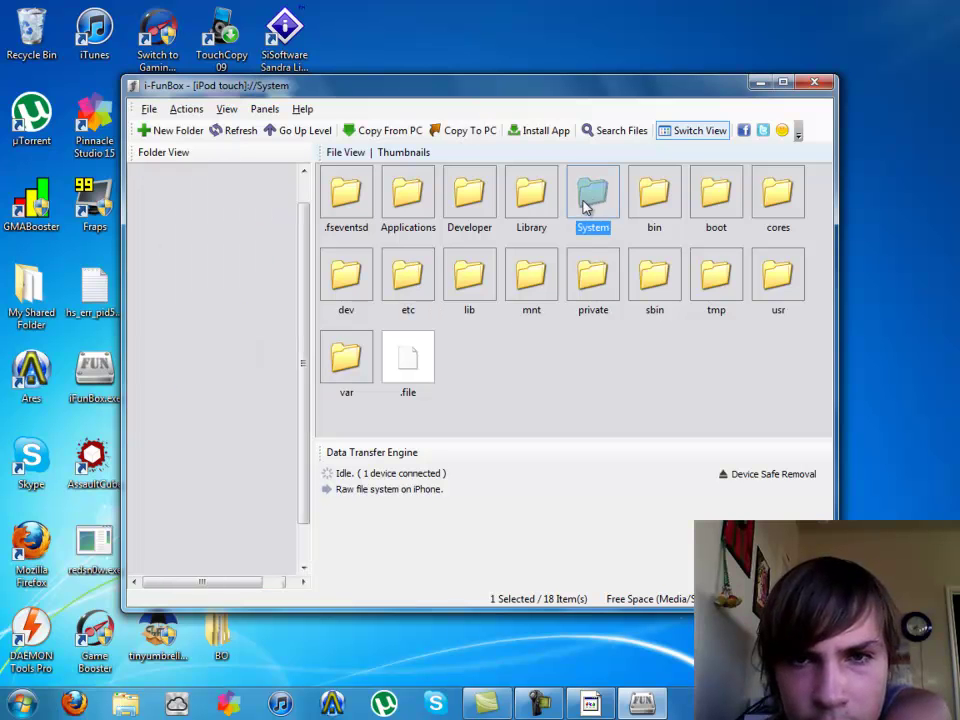
double_click(350, 195)
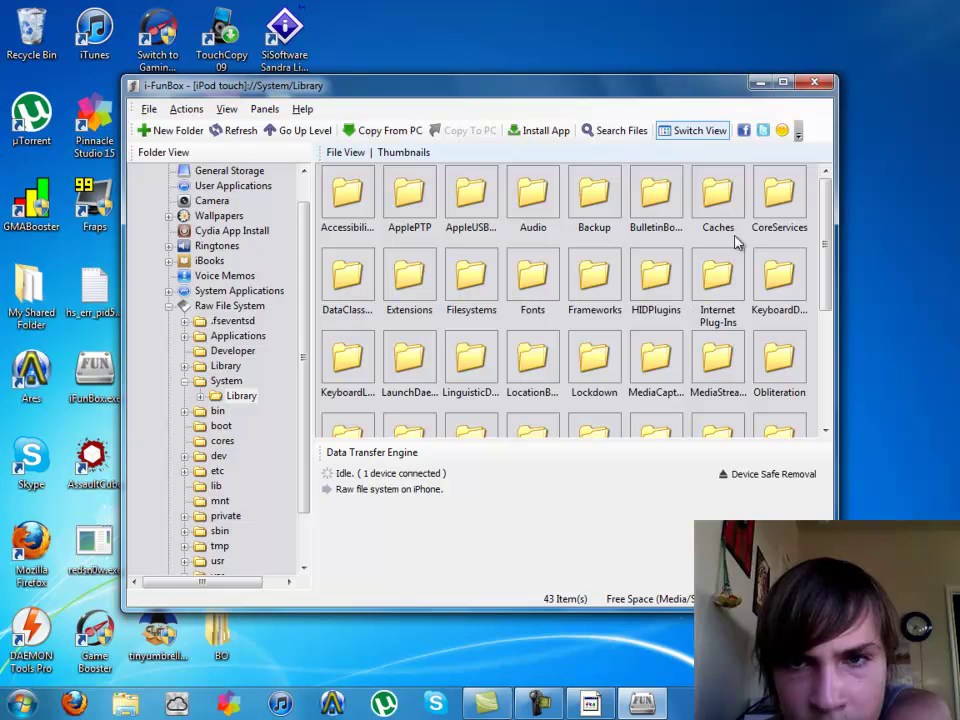
click(784, 191)
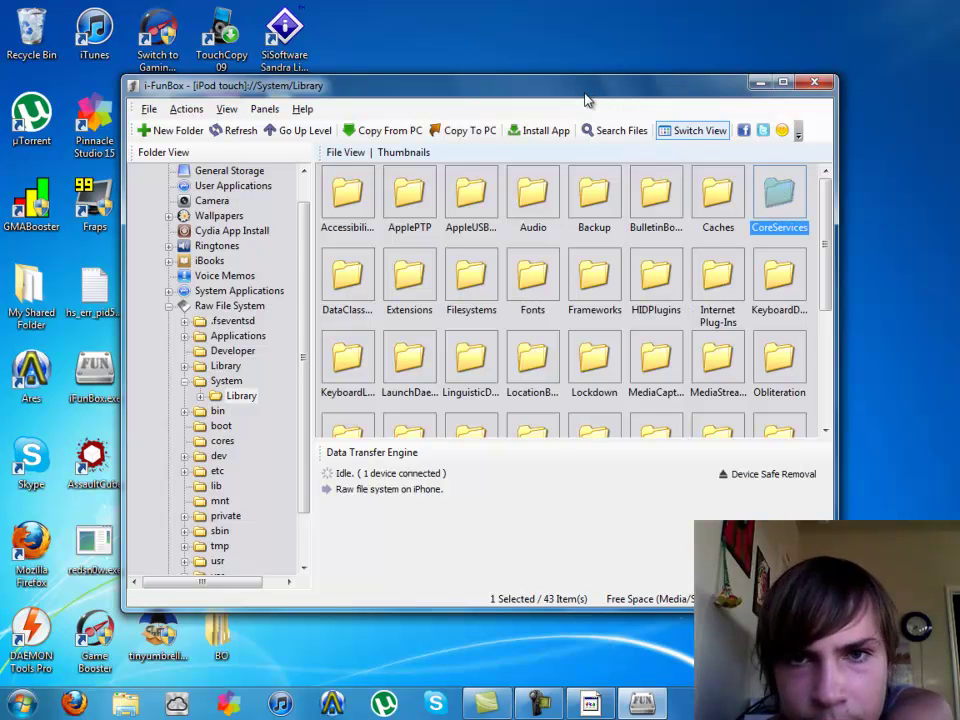
double_click(763, 203)
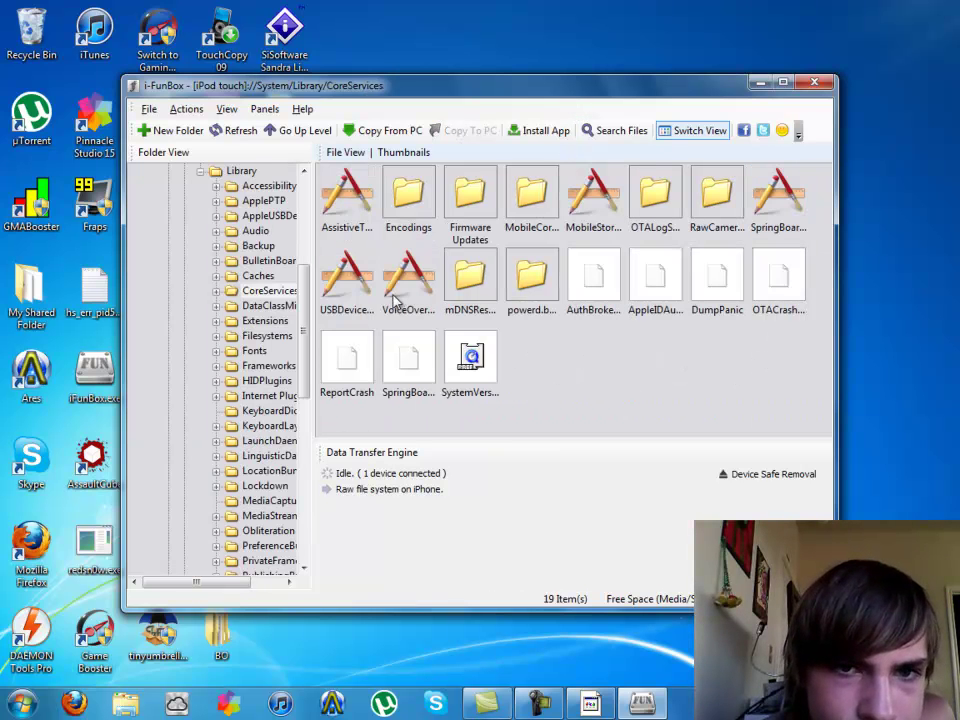
- Copy SystemVersion.plist from CoreServices to the desktop and minimize i-FunBox
click(471, 360)
drag(476, 374, 868, 362)
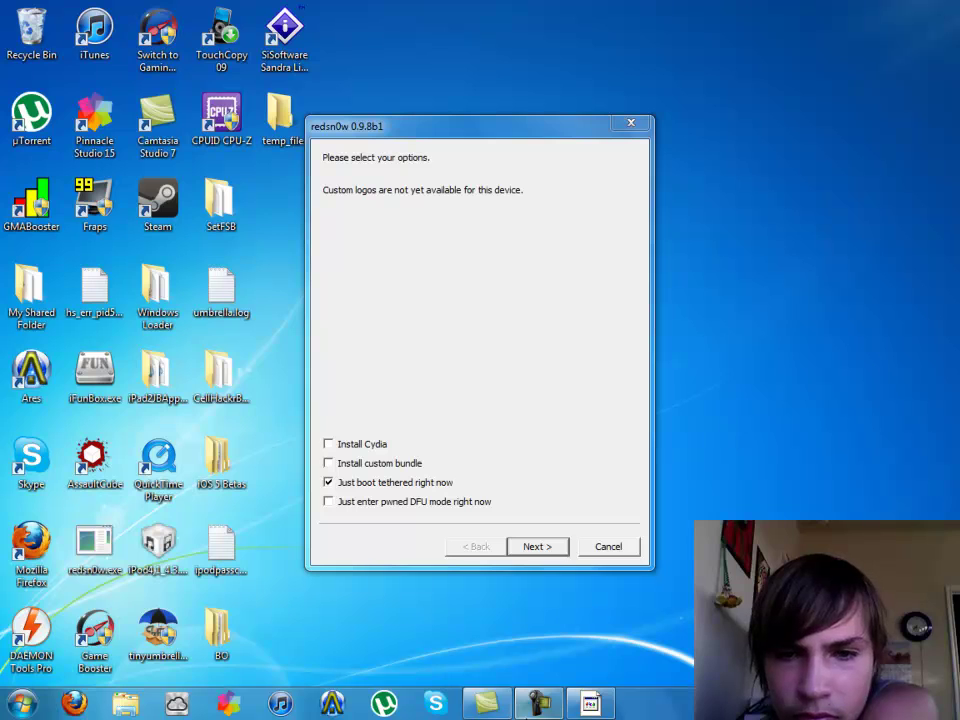
click(538, 703)
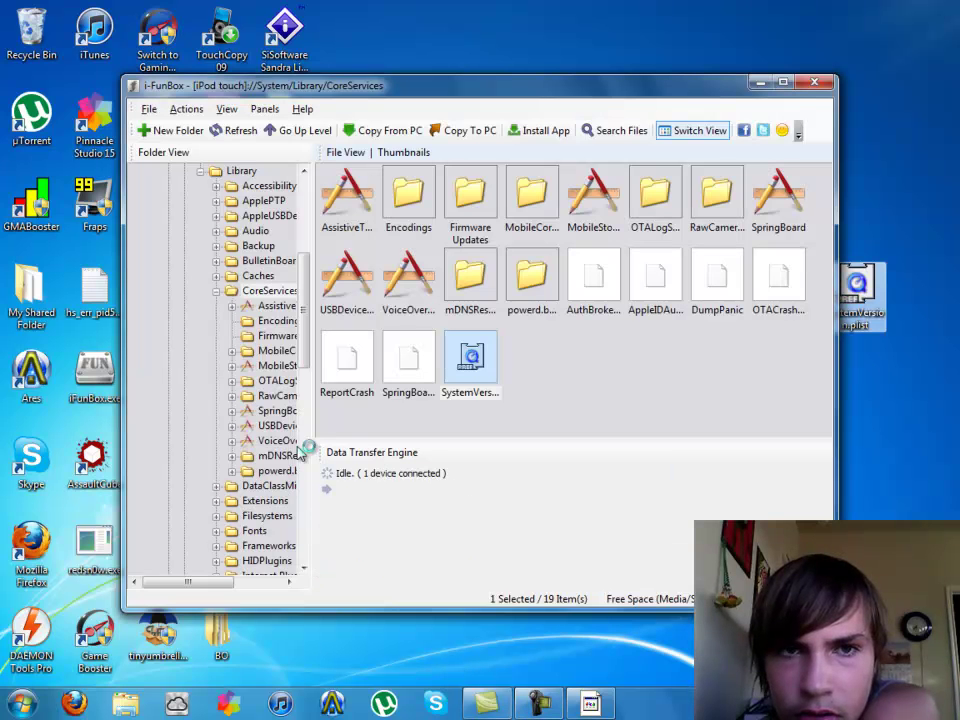
click(760, 81)
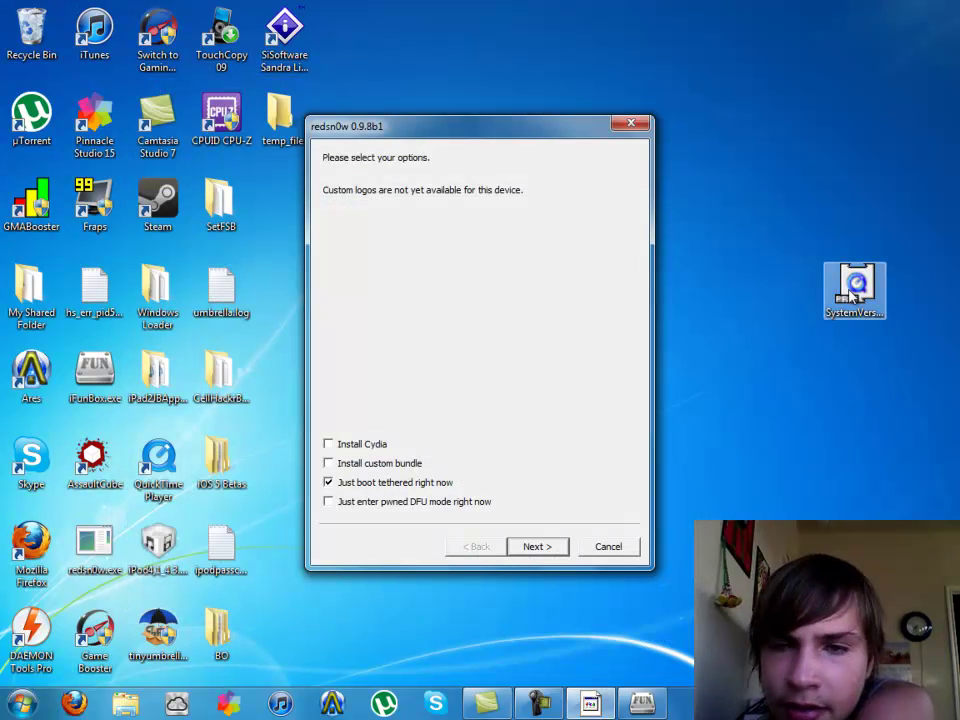
- Open the desktop copy of SystemVersion.plist in Notepad, keeping Notepad as the default program for this file type
click(852, 287)
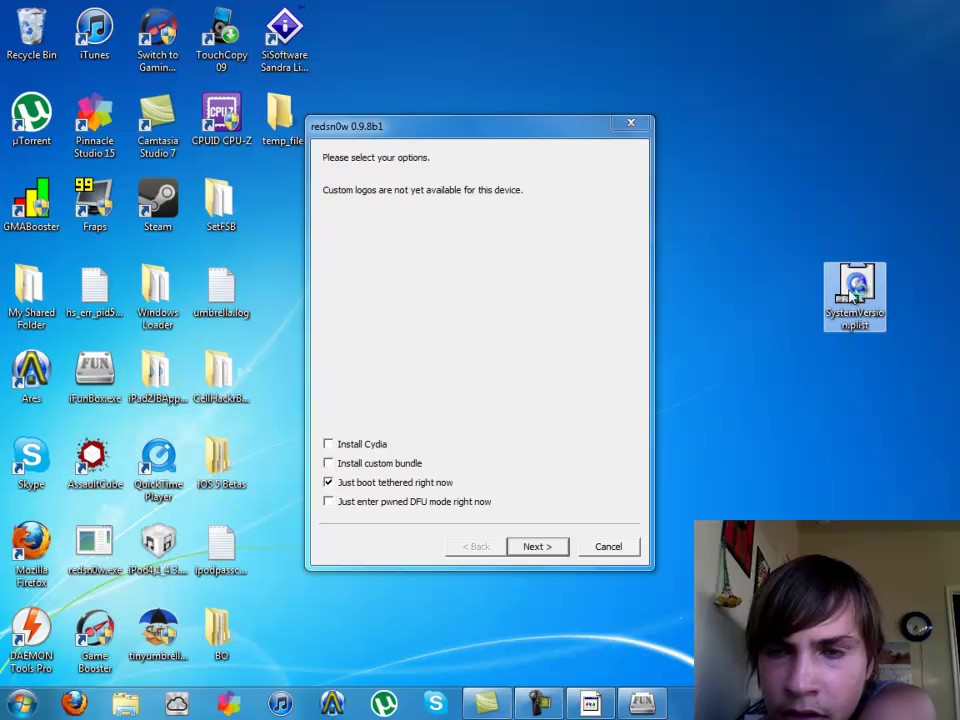
double_click(852, 287)
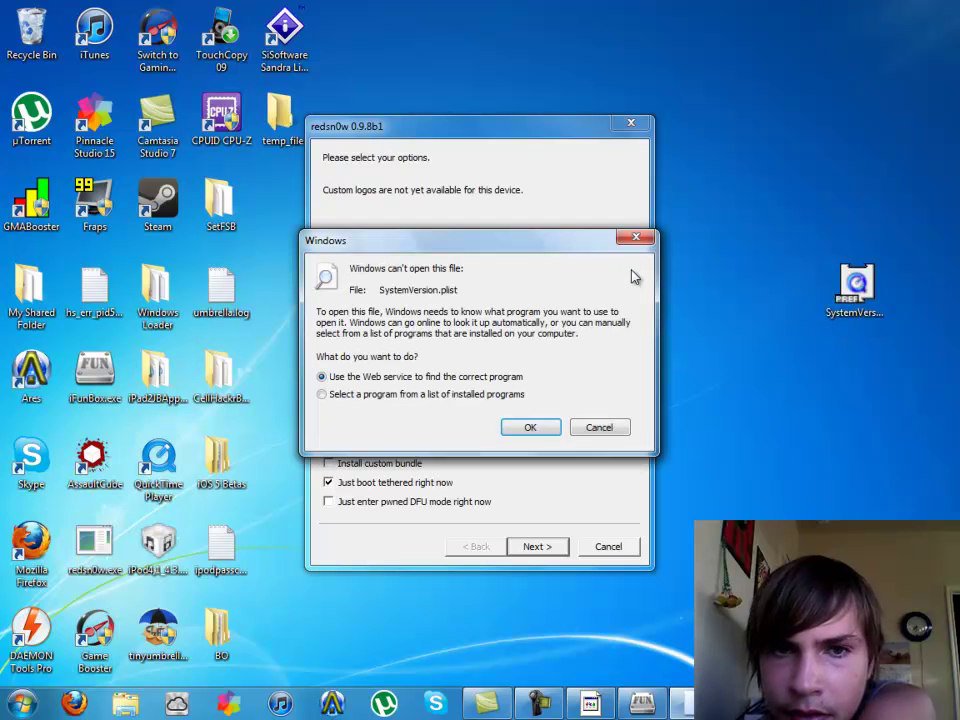
click(429, 396)
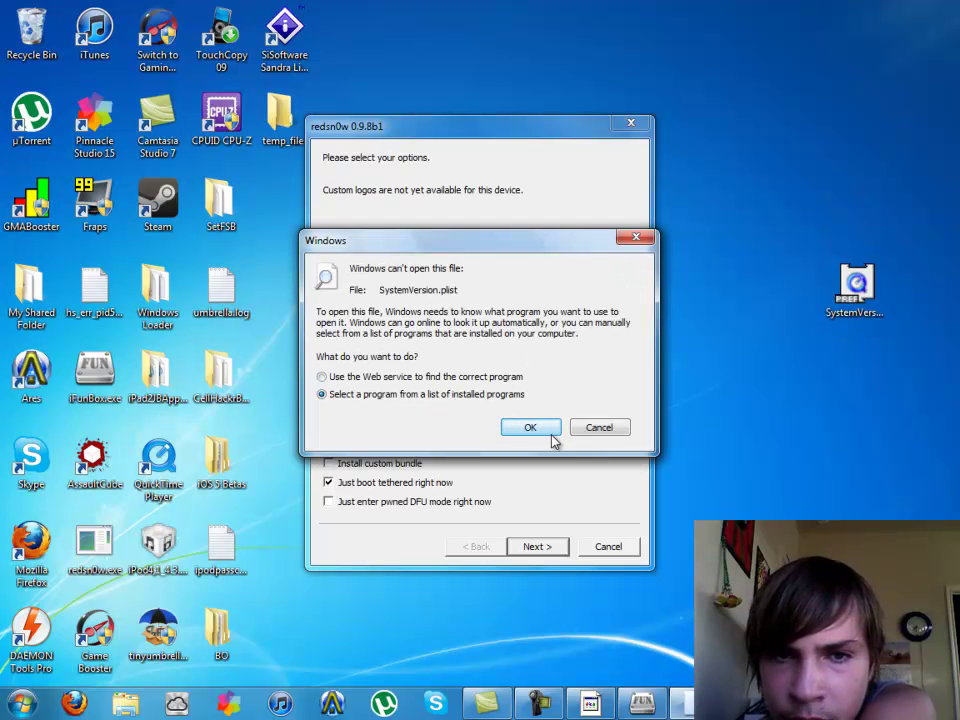
click(531, 428)
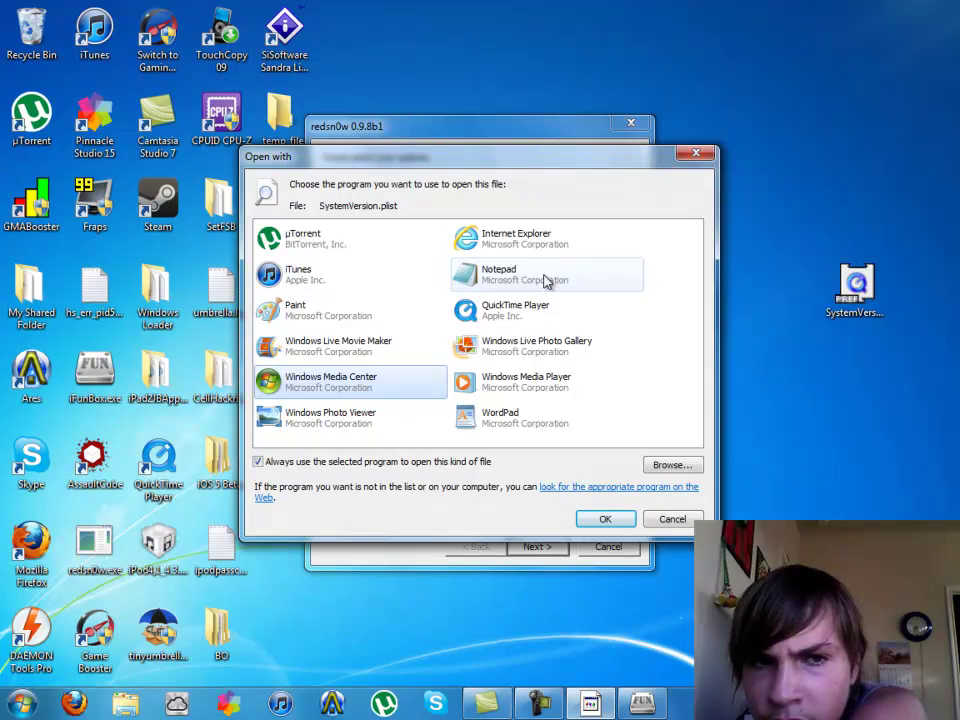
click(547, 281)
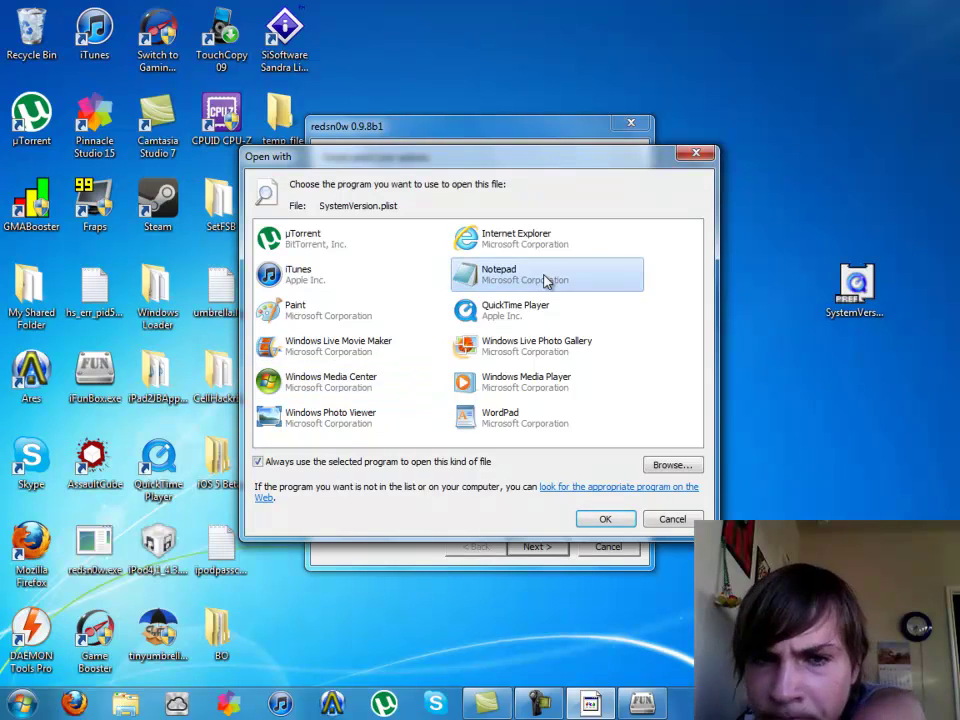
click(597, 526)
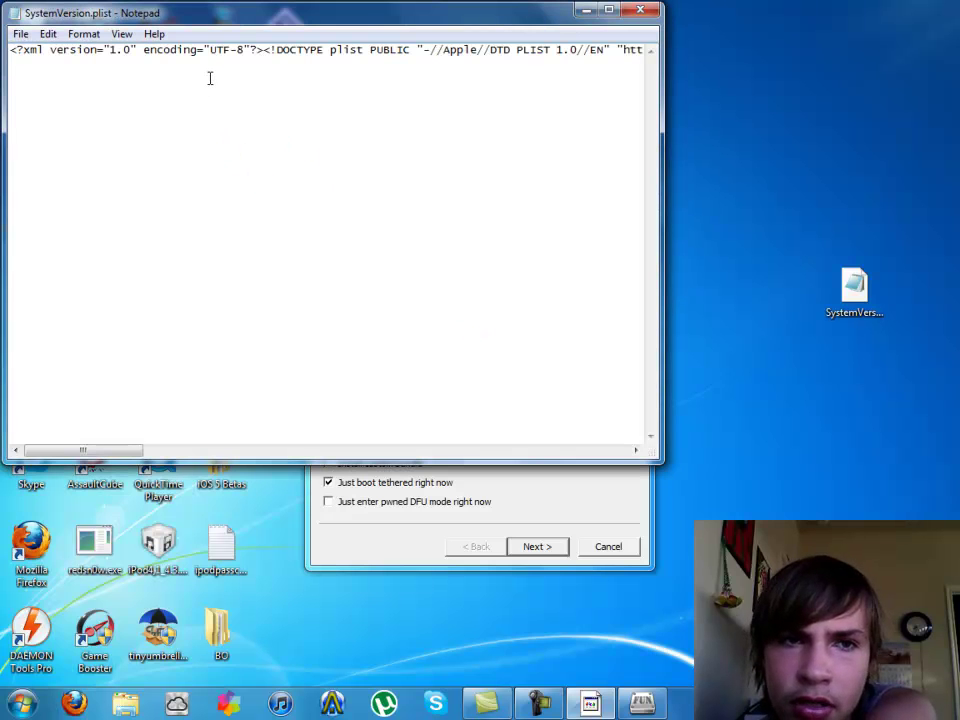
- Delete the ReleaseType key and its Beta string from the end of SystemVersion.plist, keeping the closing dict and plist tags
click(240, 450)
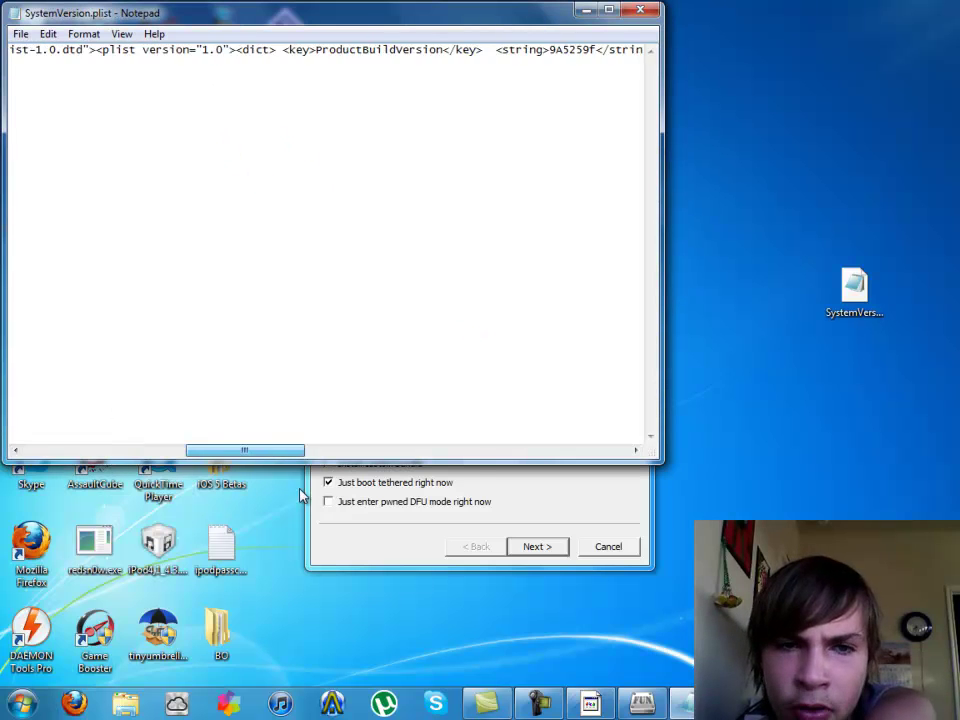
click(470, 451)
click(585, 451)
drag(591, 451, 595, 451)
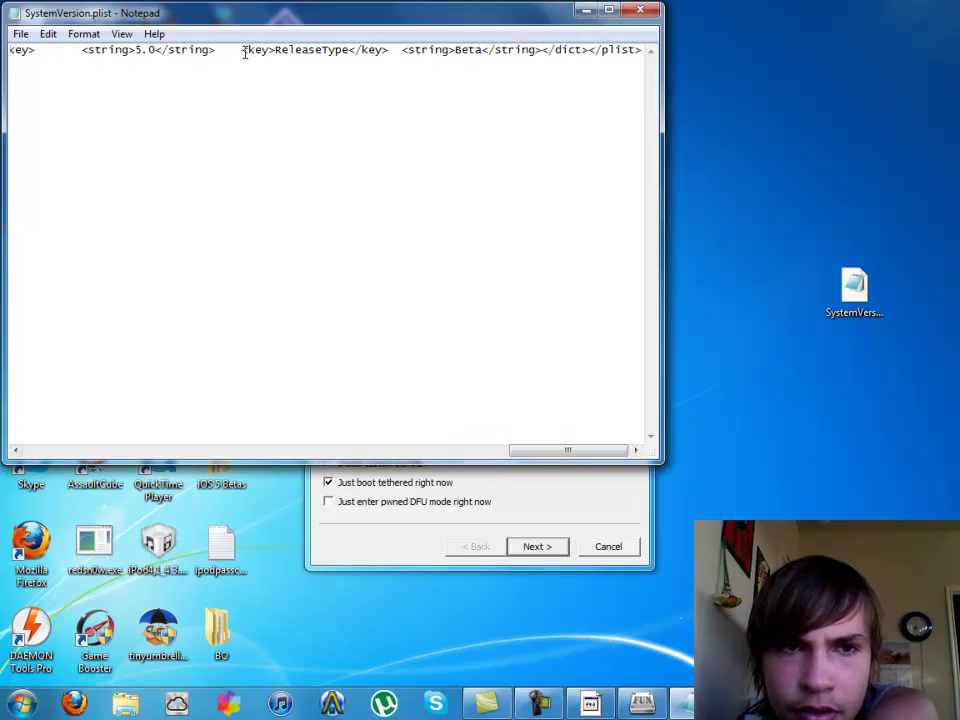
click(541, 58)
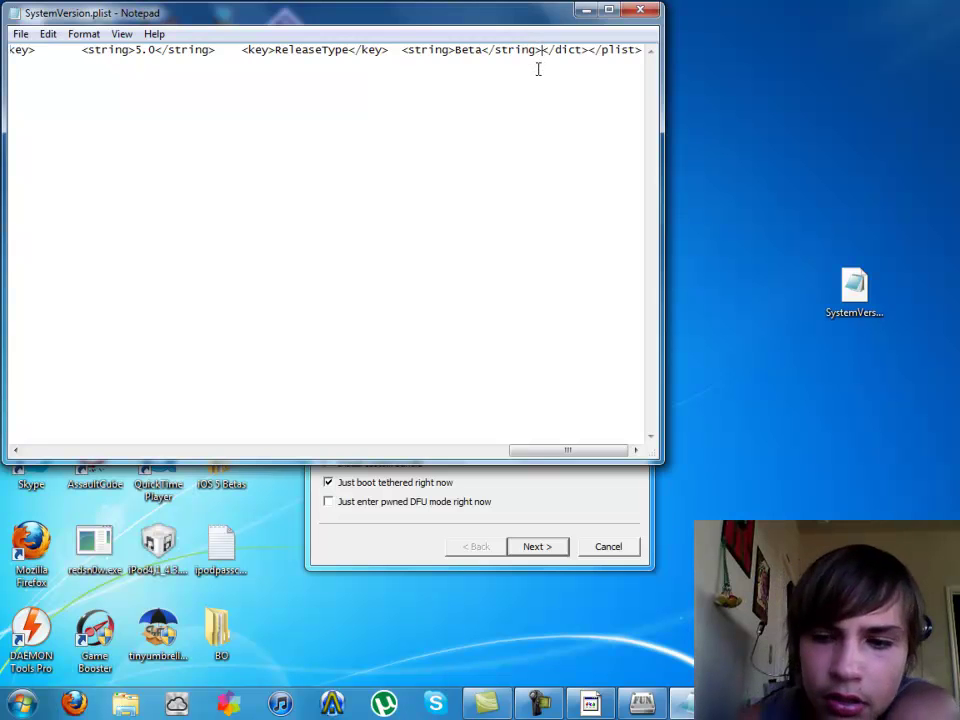
key(BackSpace)
key(BackSpace)
key(BackSpace)
key(BackSpace)
key(BackSpace)
key(BackSpace)
key(BackSpace)
key(BackSpace)
key(BackSpace)
key(BackSpace)
key(BackSpace)
key(BackSpace)
key(BackSpace)
key(BackSpace)
key(BackSpace)
key(BackSpace)
key(BackSpace)
key(BackSpace)
key(BackSpace)
key(BackSpace)
key(BackSpace)
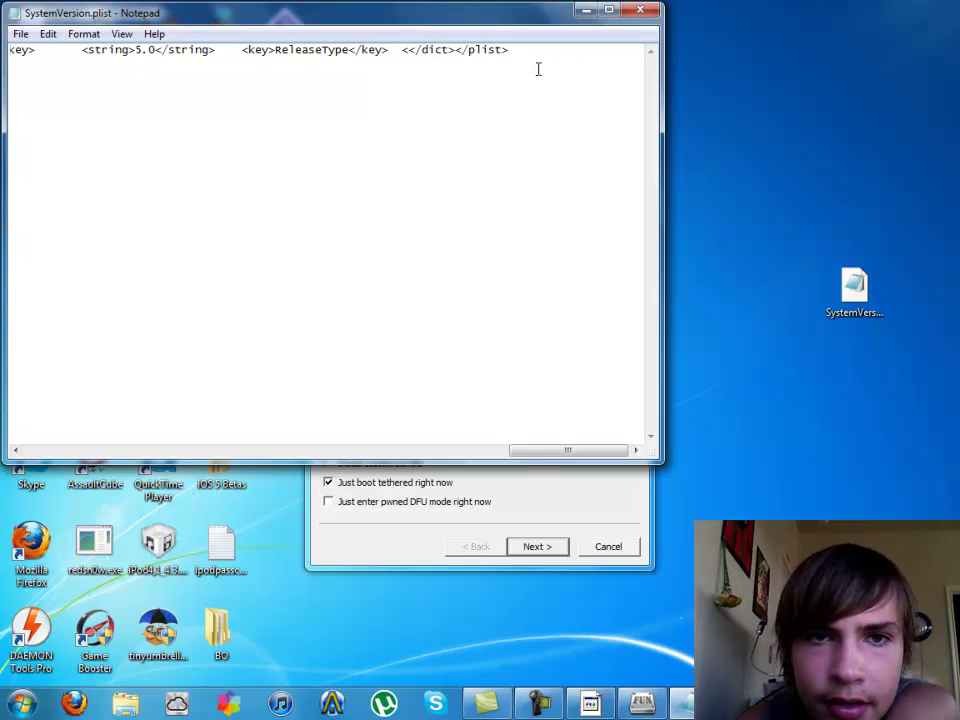
key(BackSpace)
key(BackSpace)
key(BackSpace)
key(BackSpace)
key(BackSpace)
key(BackSpace)
key(BackSpace)
key(BackSpace)
key(BackSpace)
key(BackSpace)
key(BackSpace)
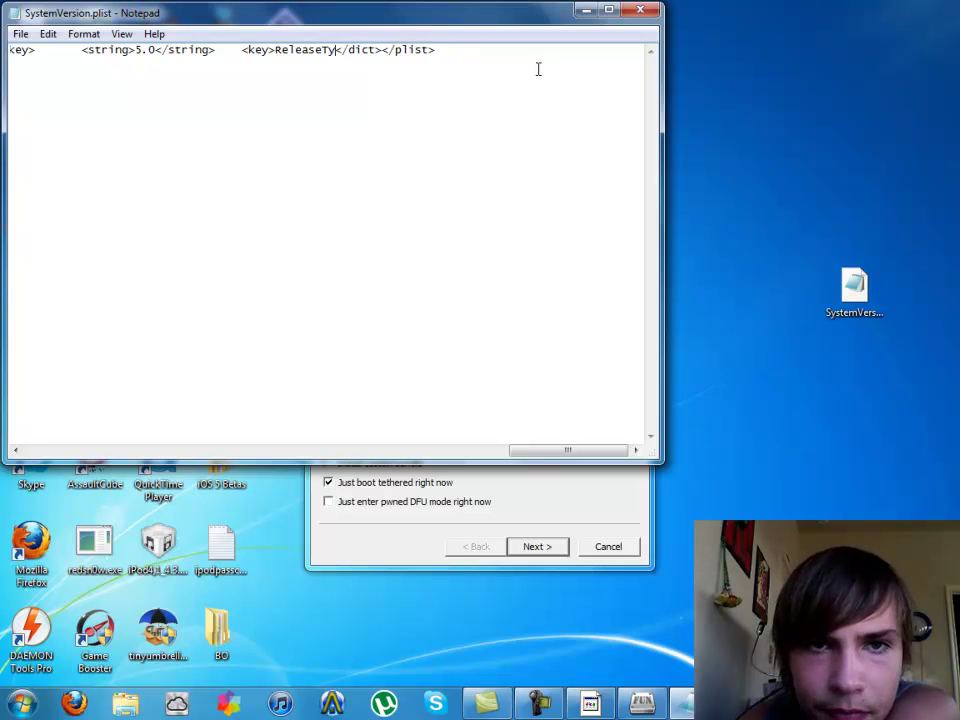
key(BackSpace)
key(BackSpace)
key(BackSpace)
key(BackSpace)
key(BackSpace)
key(BackSpace)
key(BackSpace)
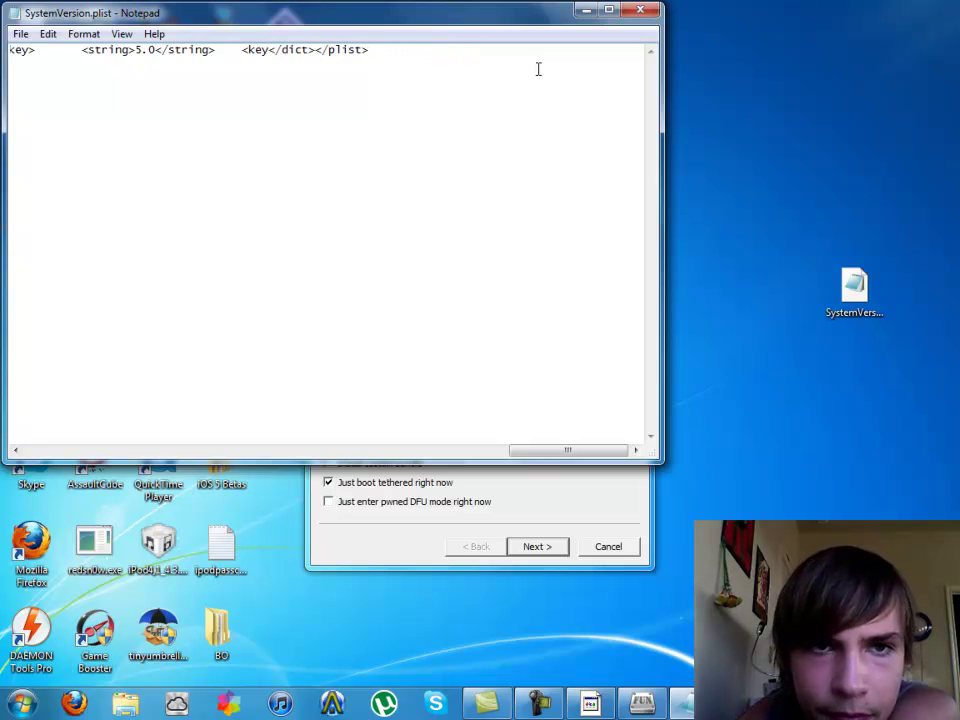
key(BackSpace)
key(BackSpace)
key(BackSpace)
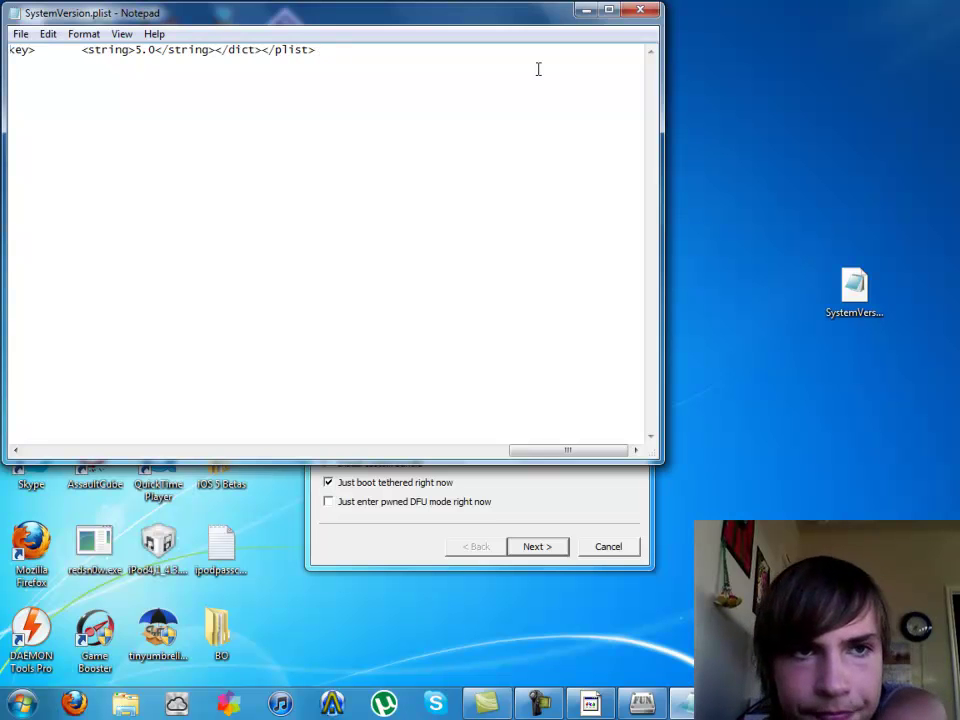
- Save the edited SystemVersion.plist and close Notepad
click(21, 34)
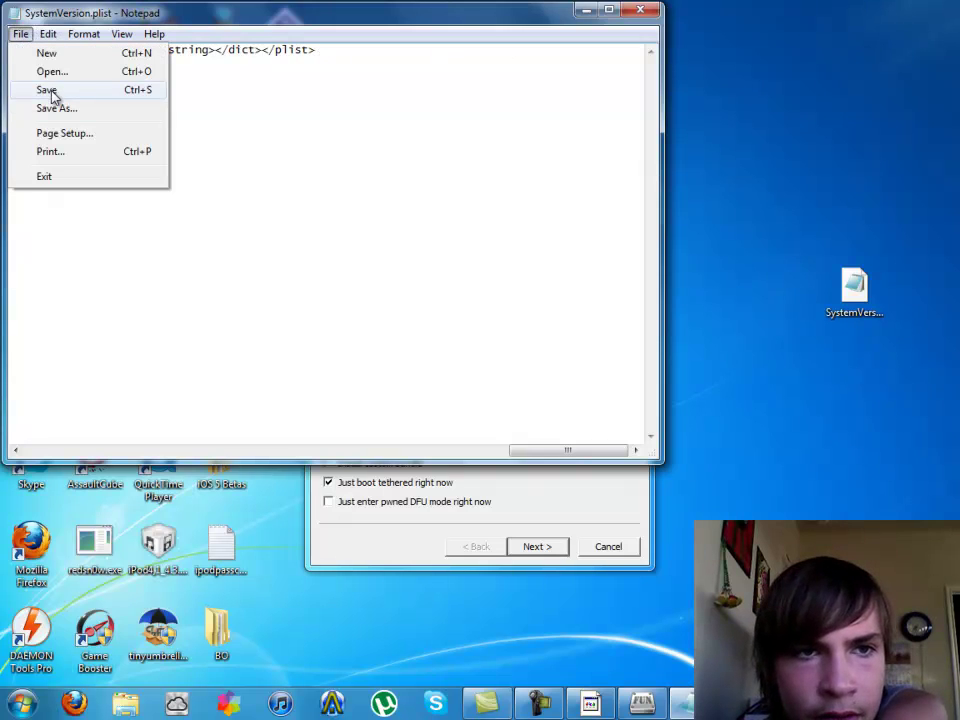
click(46, 90)
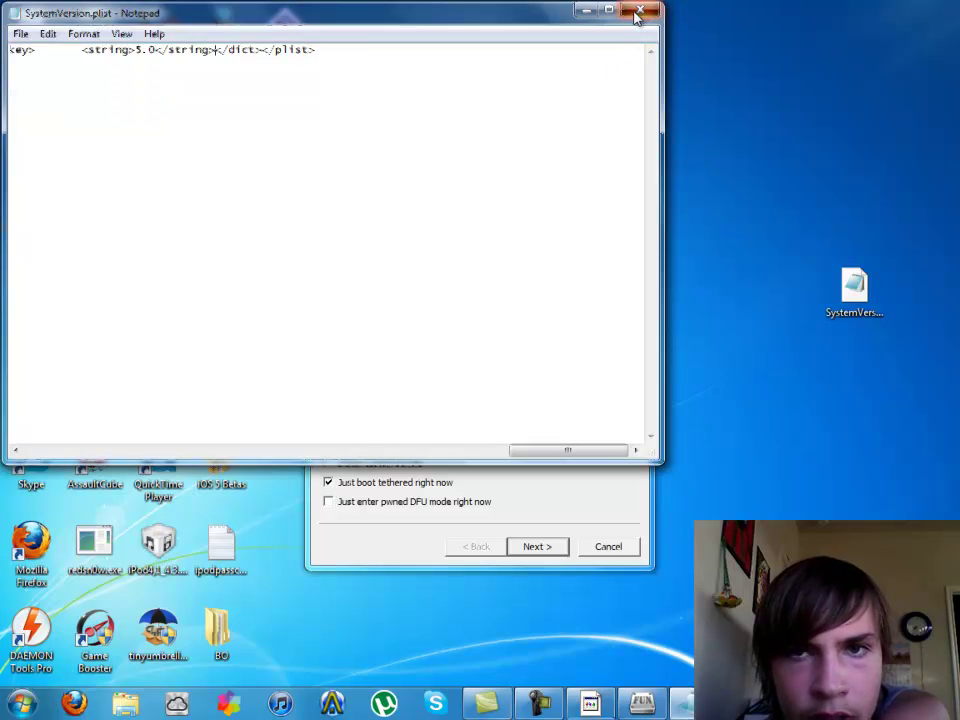
click(641, 11)
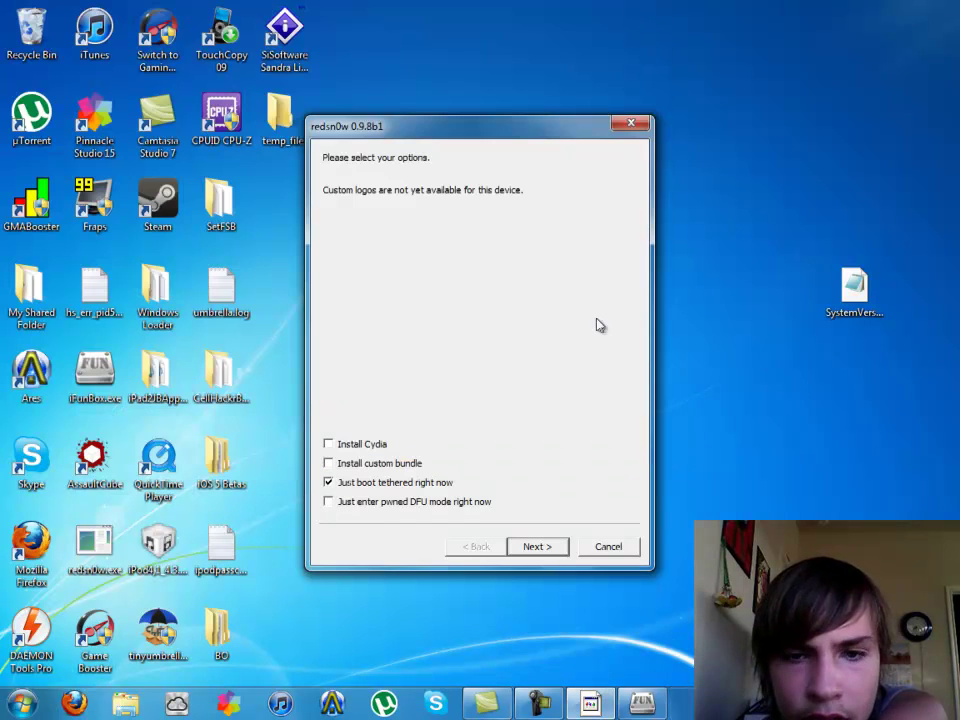
- Copy the edited SystemVersion.plist from the desktop into the iPod's CoreServices folder in i-FunBox, and close i-FunBox
click(642, 703)
drag(855, 285, 555, 374)
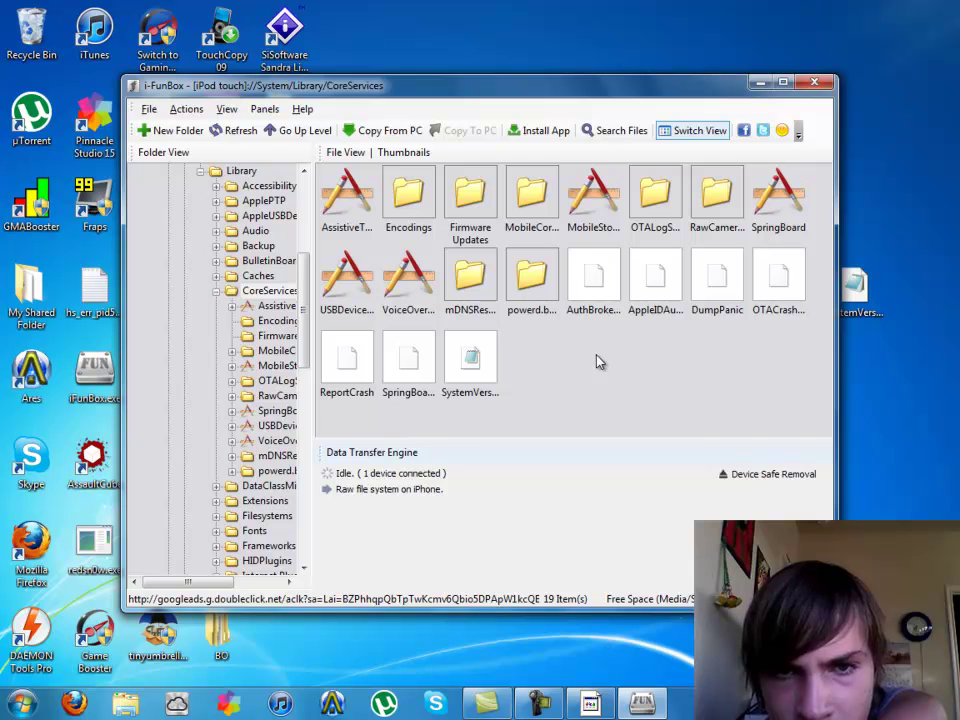
click(814, 82)
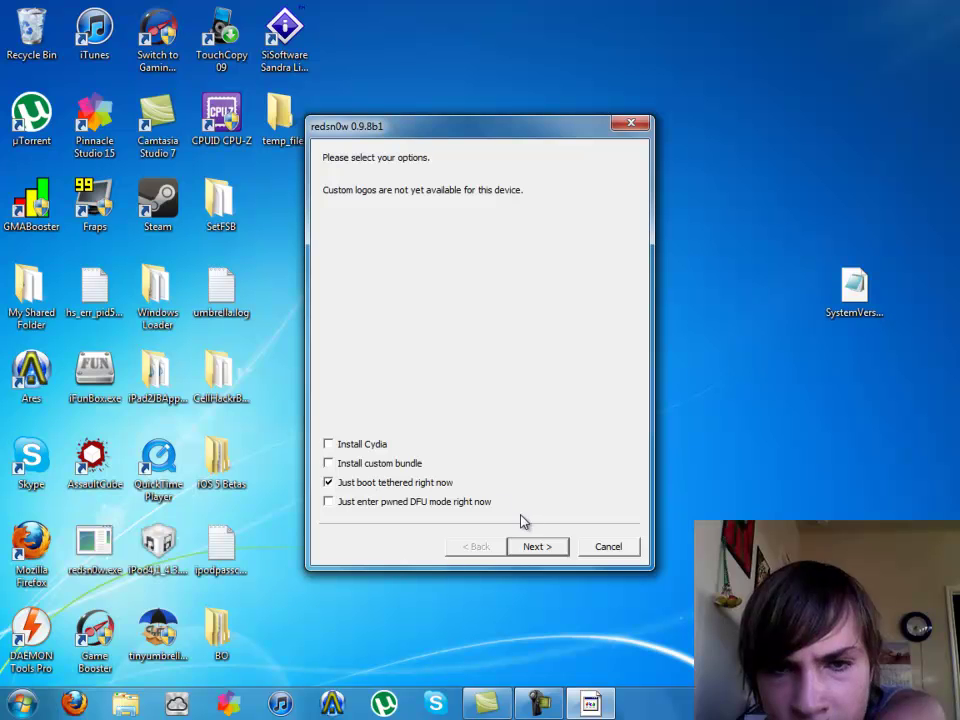
- Try to boot the iPod tethered with redsn0w, proceeding to the DFU mode instructions
click(540, 550)
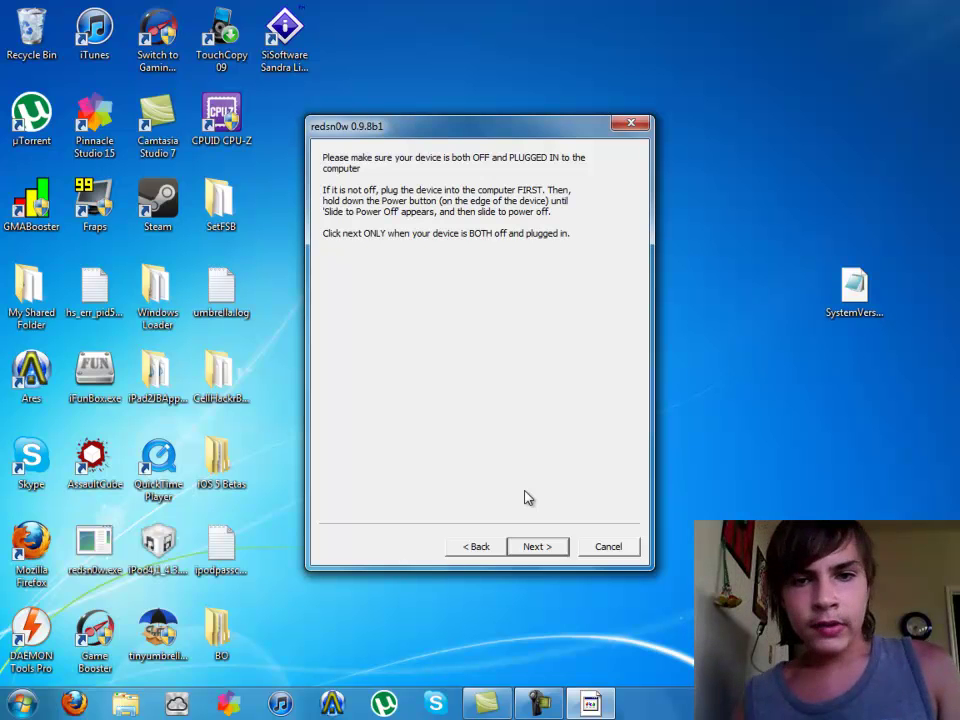
click(536, 547)
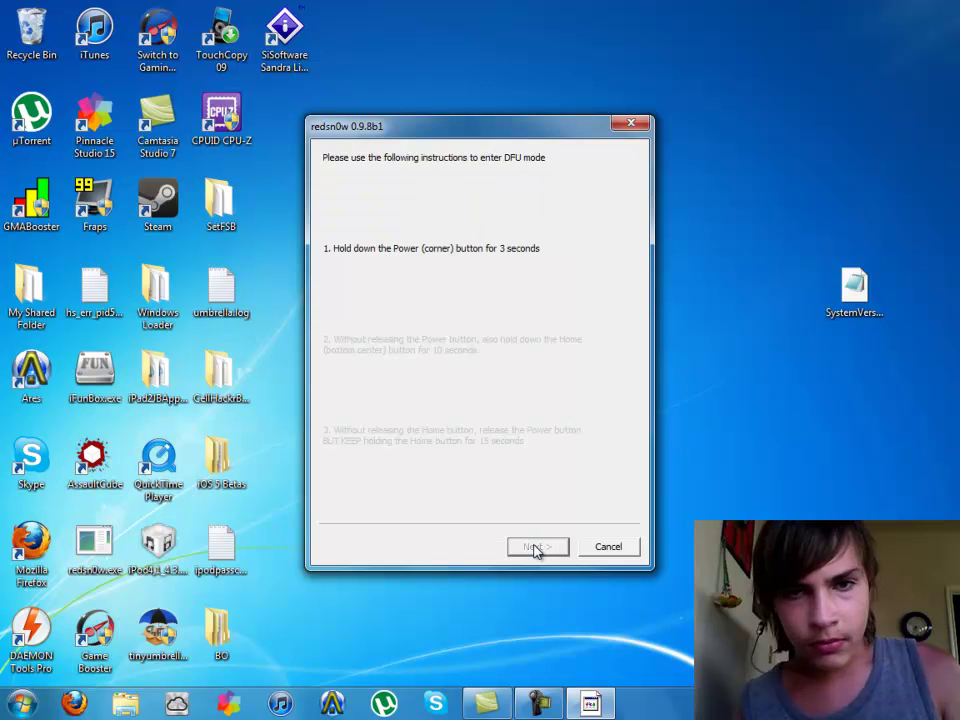
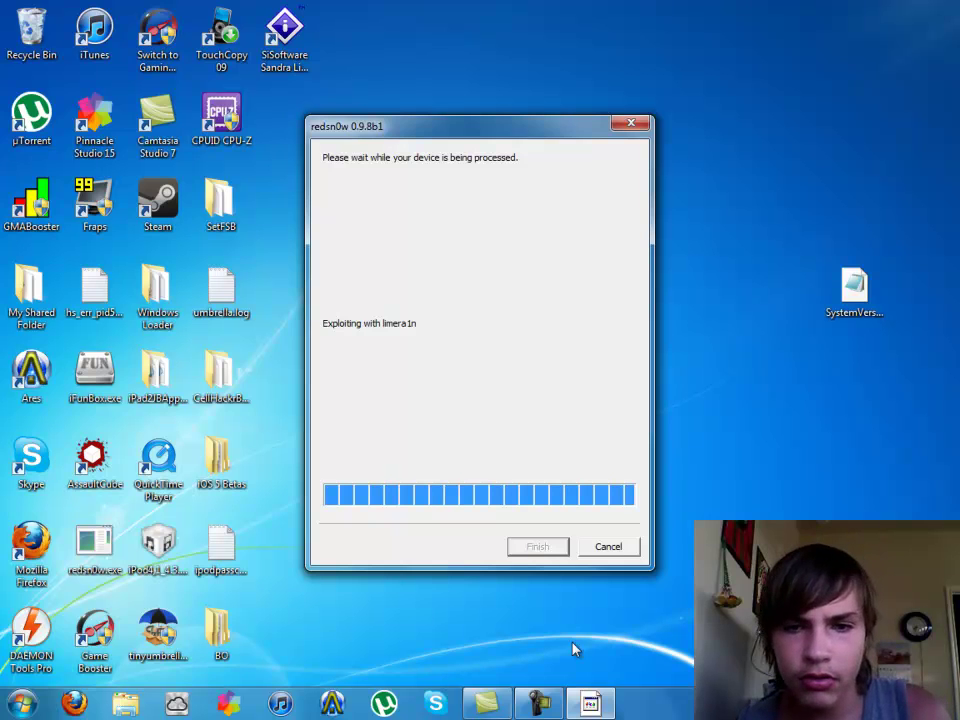
right_click(540, 706)
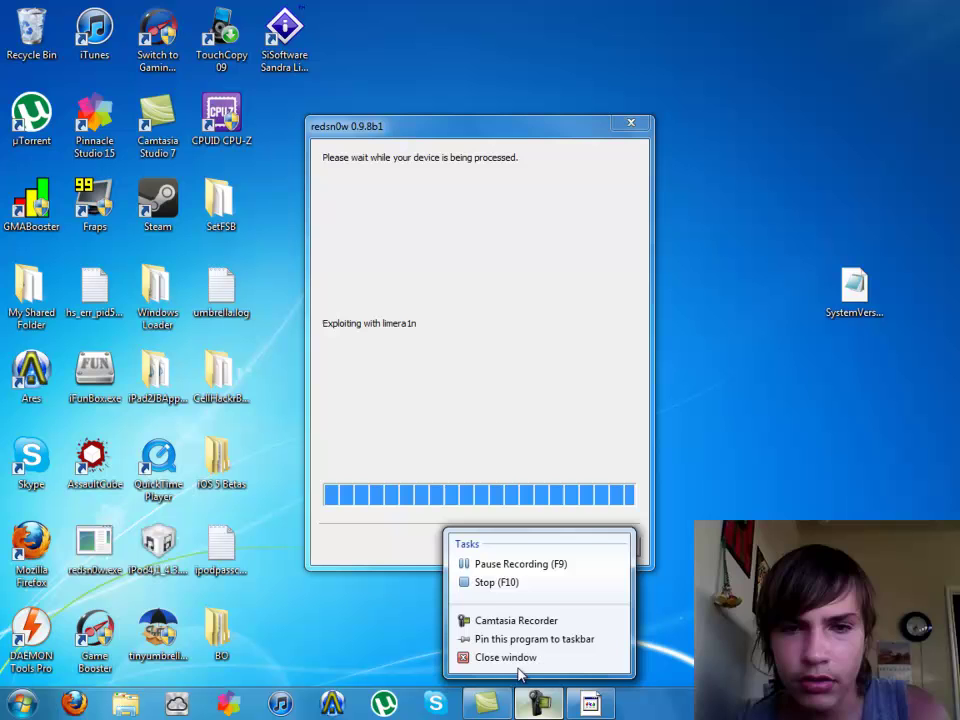
click(519, 563)
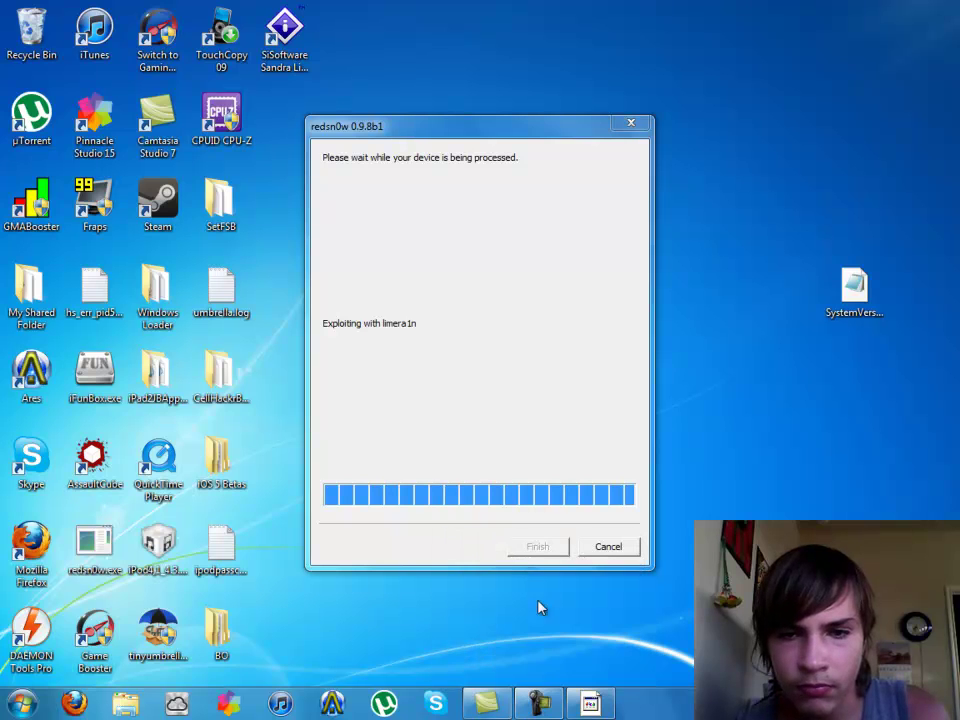
right_click(540, 706)
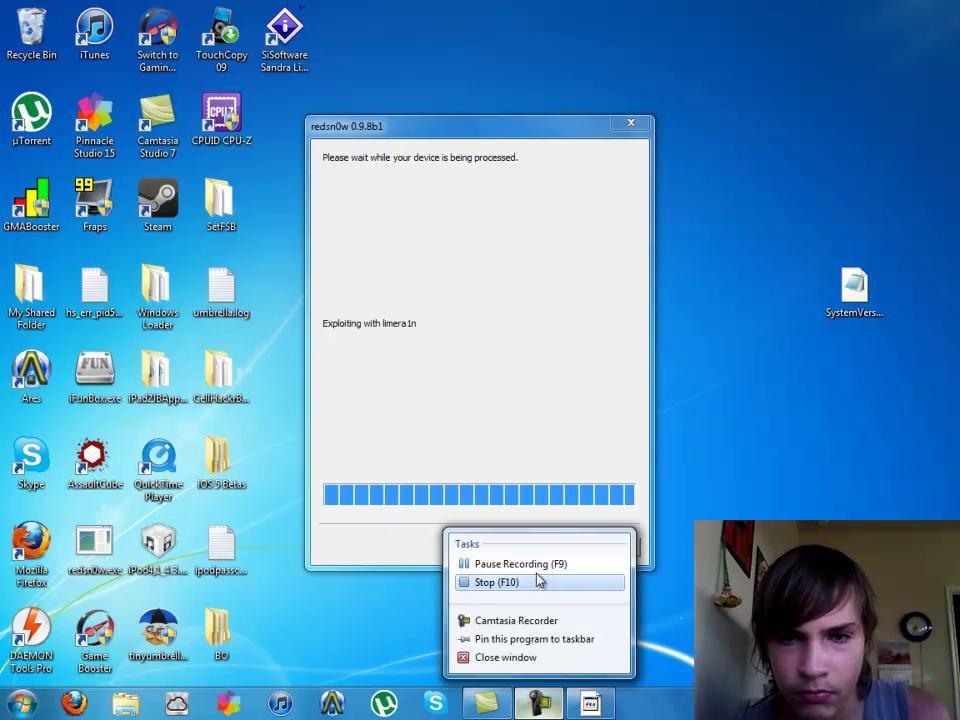
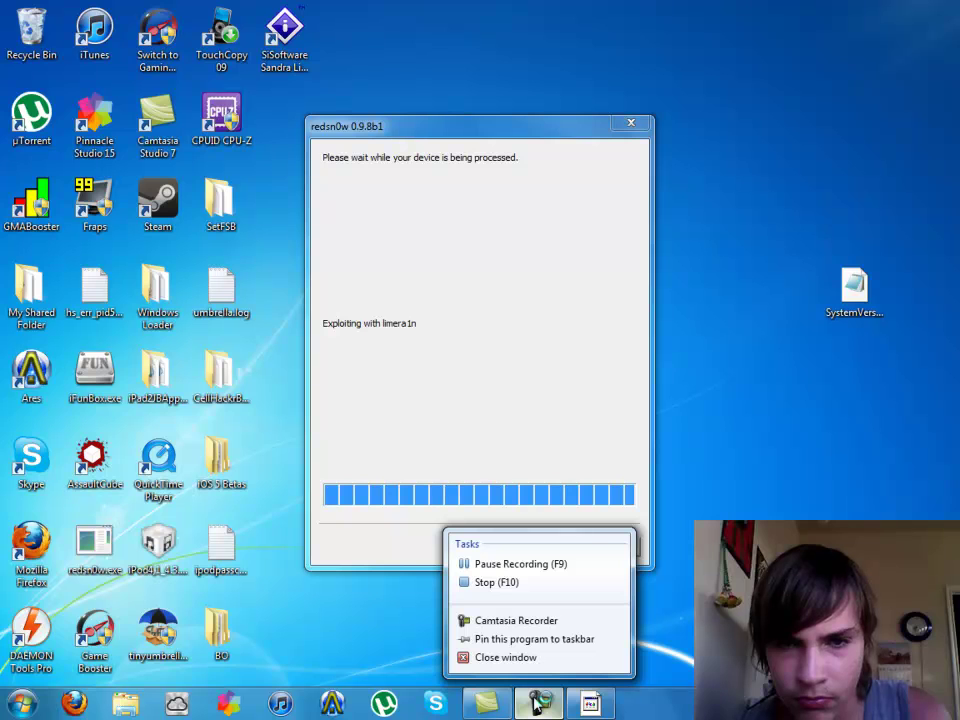
click(530, 358)
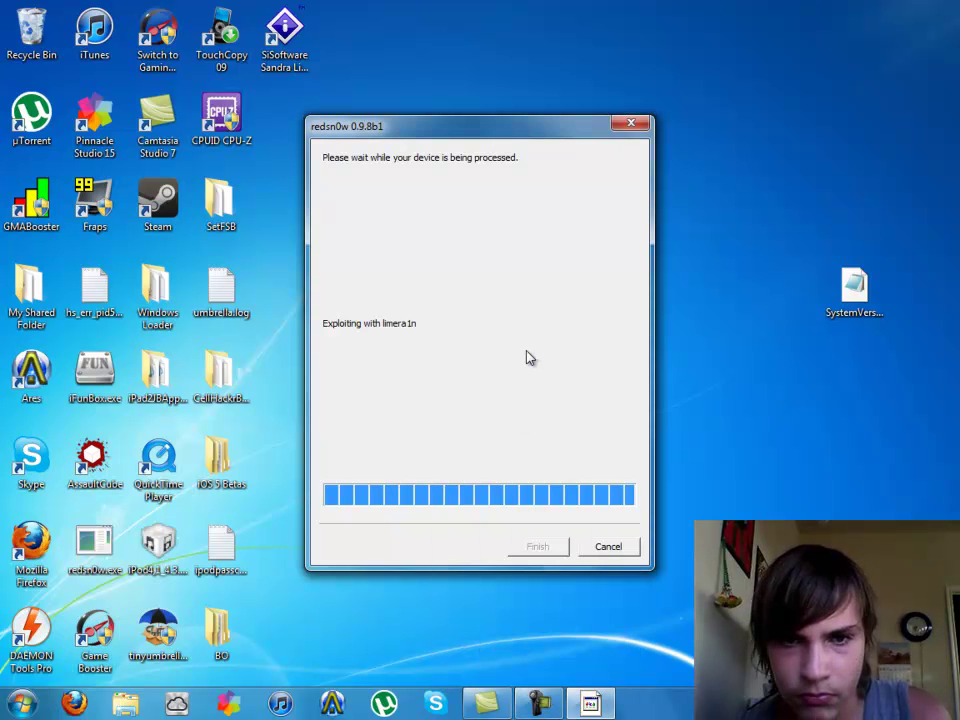
- Cancel the current redsn0w run and relaunch redsn0w from the desktop
click(628, 548)
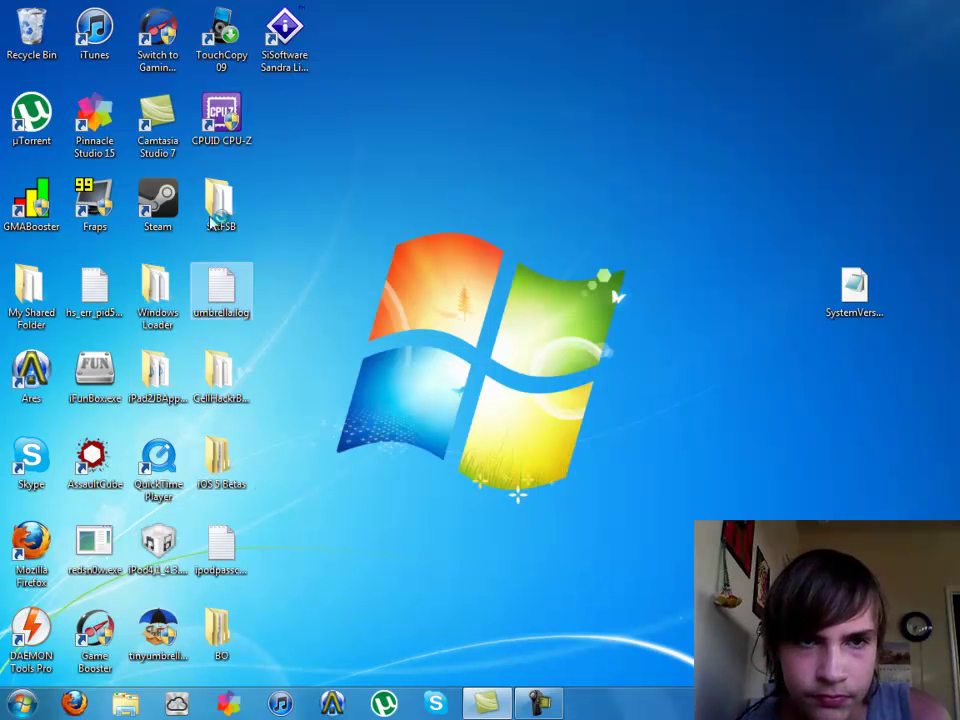
double_click(116, 556)
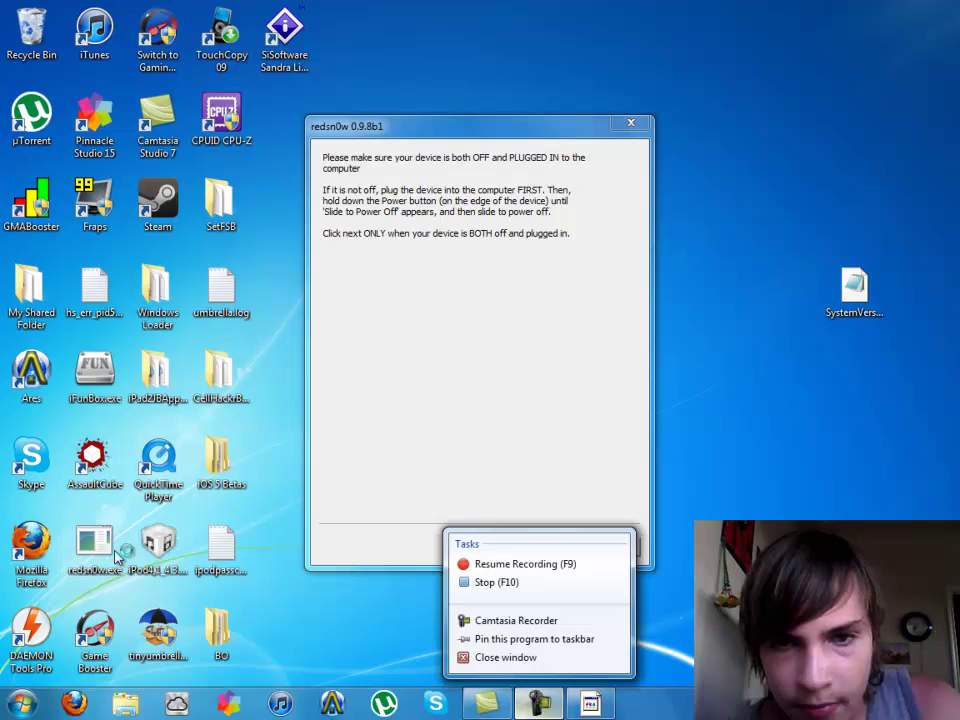
click(486, 380)
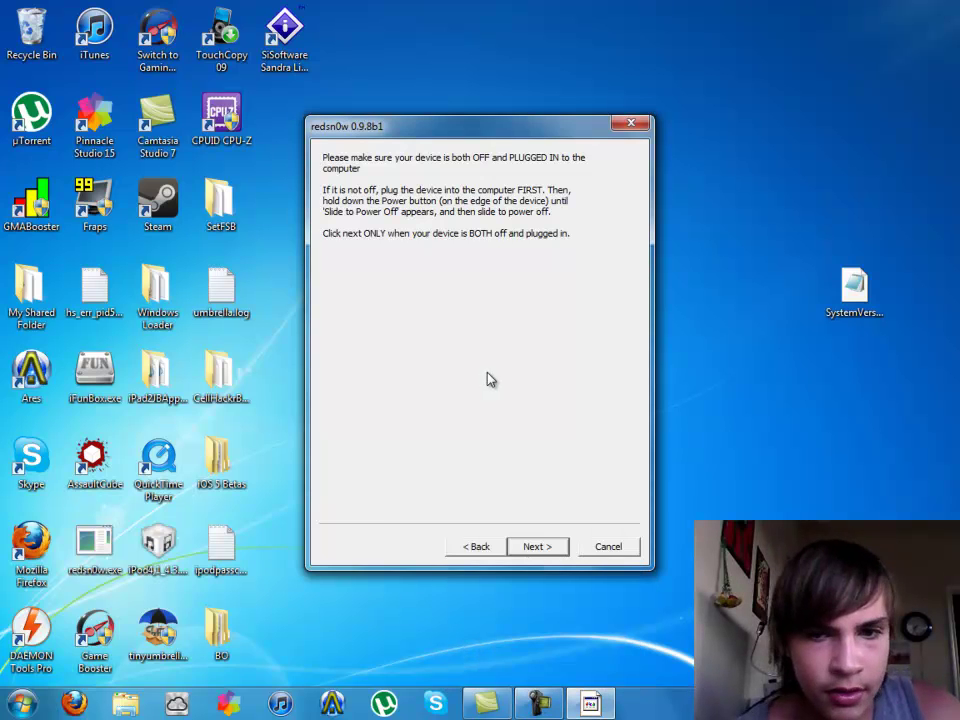
right_click(538, 703)
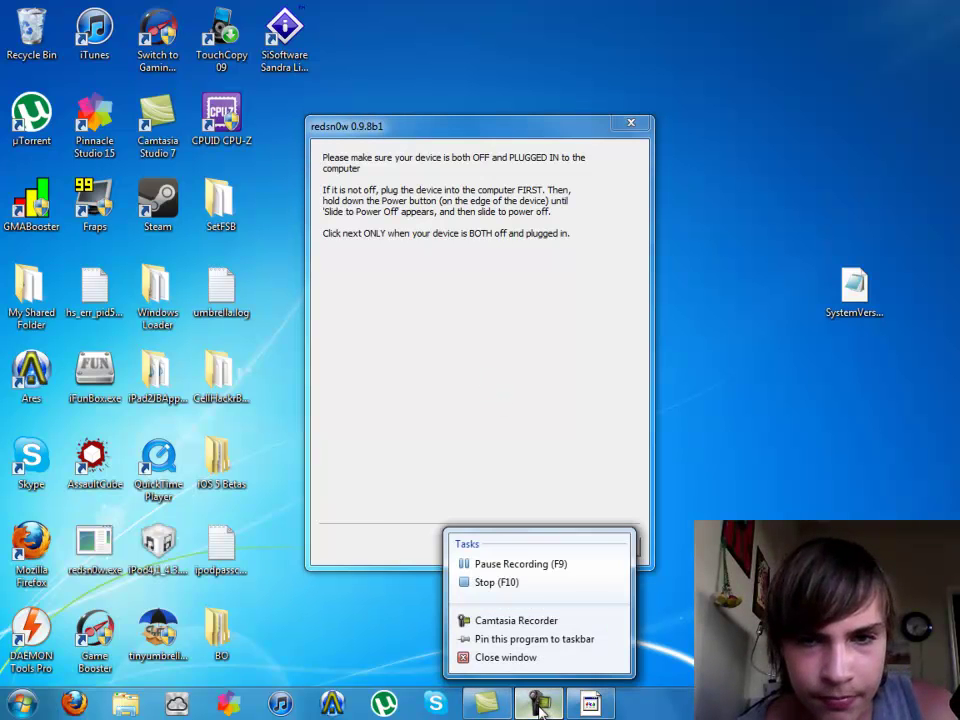
click(543, 424)
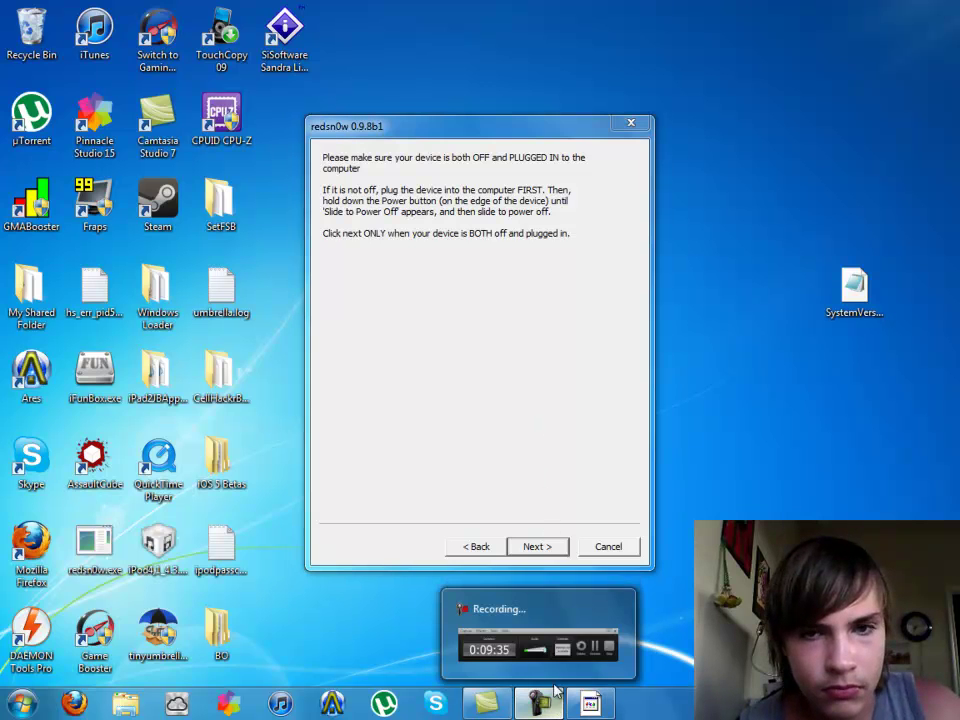
right_click(561, 714)
click(530, 564)
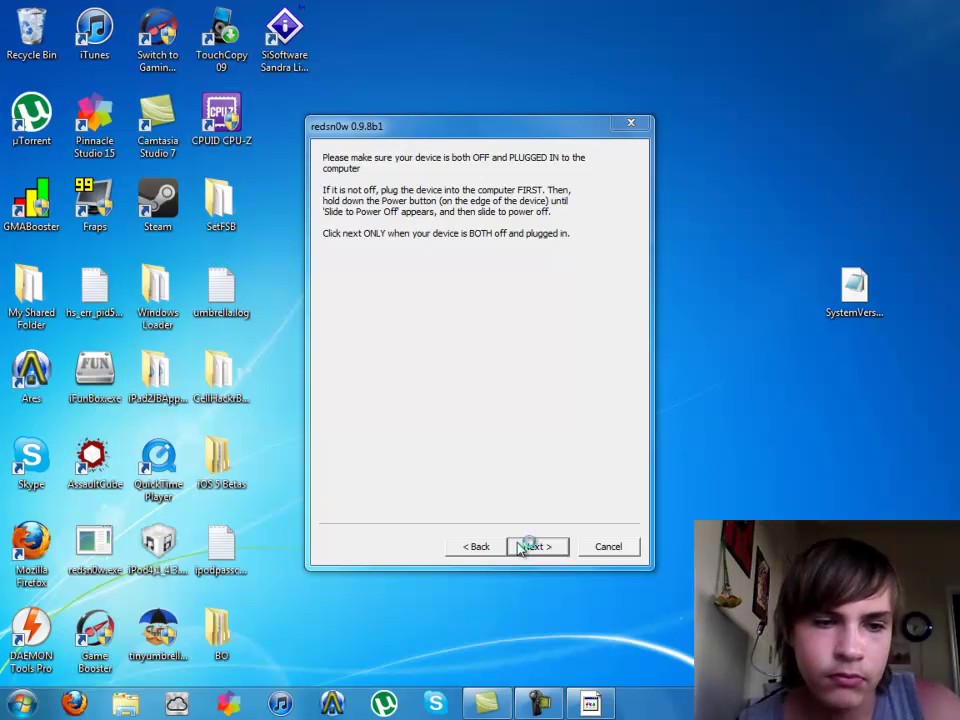
right_click(538, 693)
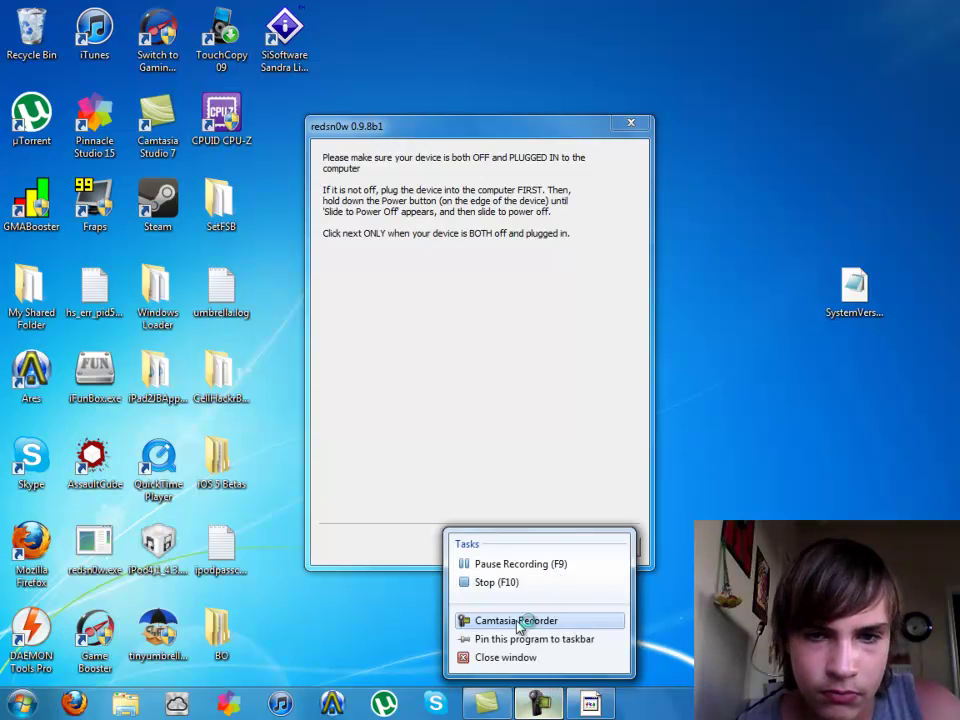
click(548, 702)
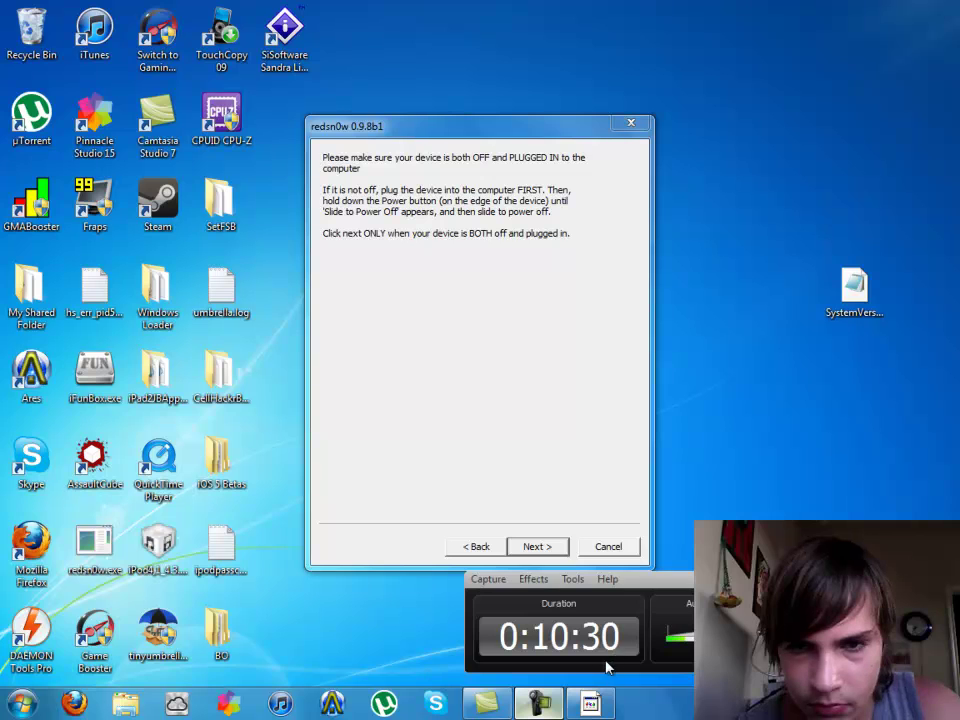
click(541, 702)
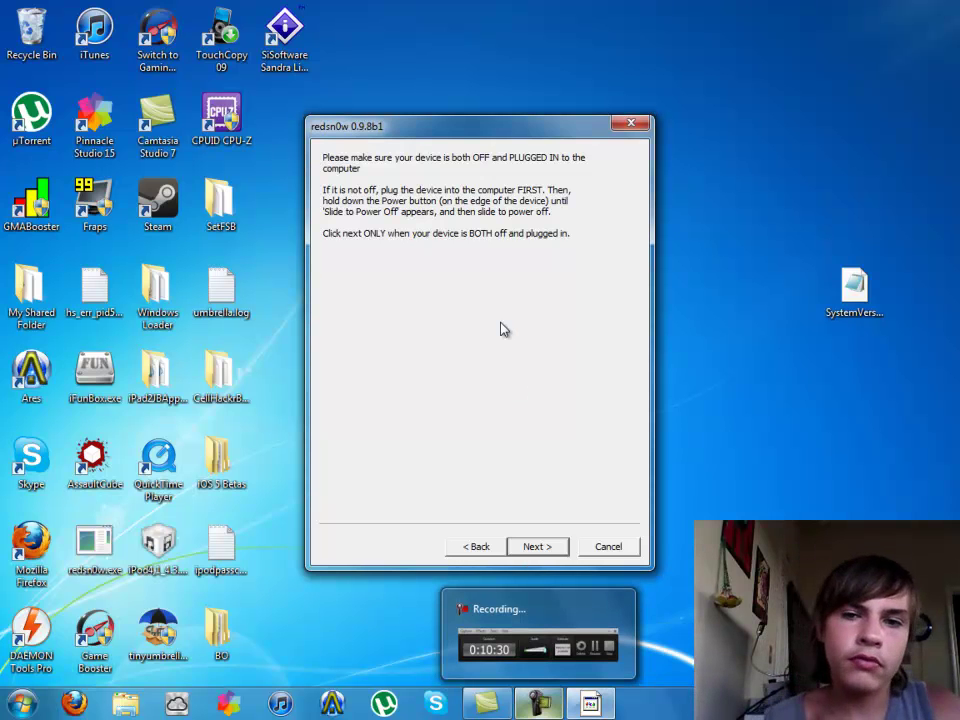
- Proceed to redsn0w's DFU mode instructions, dismiss the DFU mode error, and restart the DFU countdown for the tethered boot
click(533, 552)
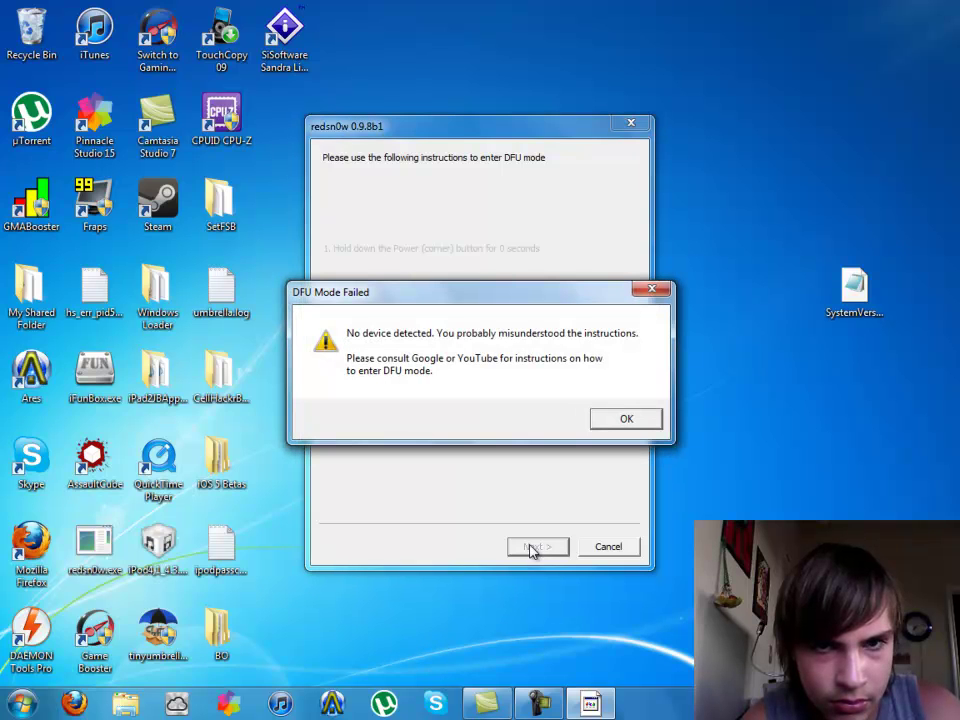
key(Return)
click(531, 547)
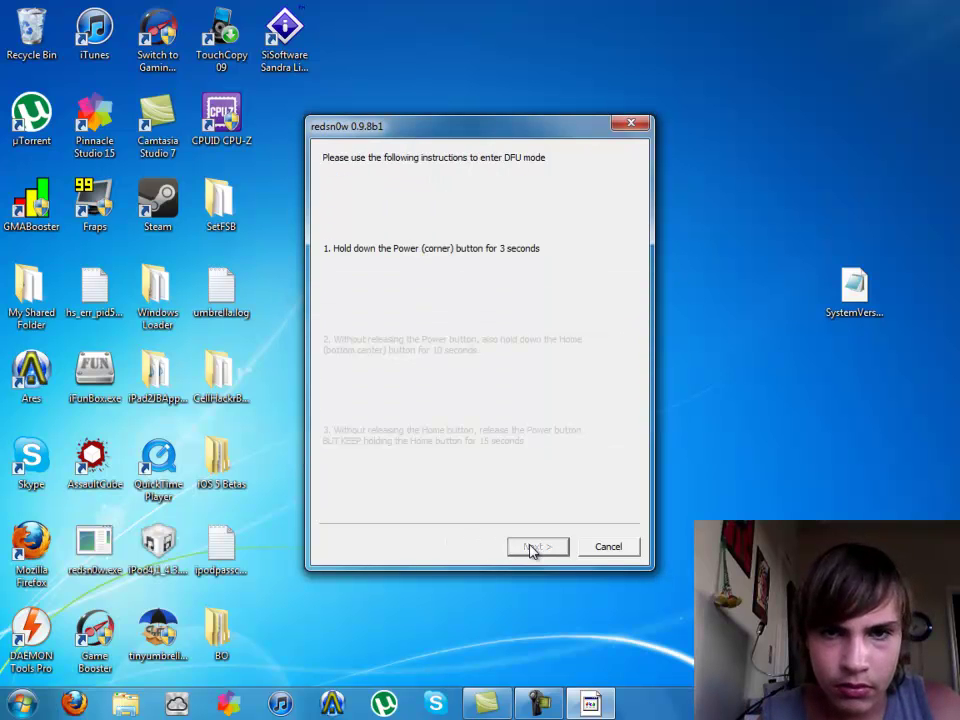
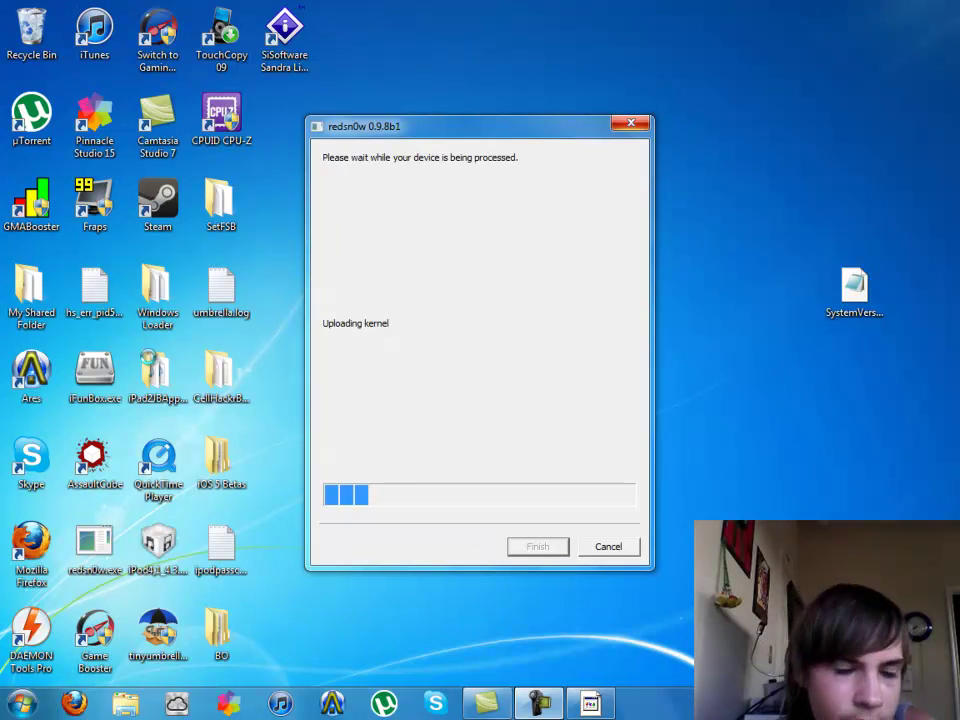
right_click(539, 703)
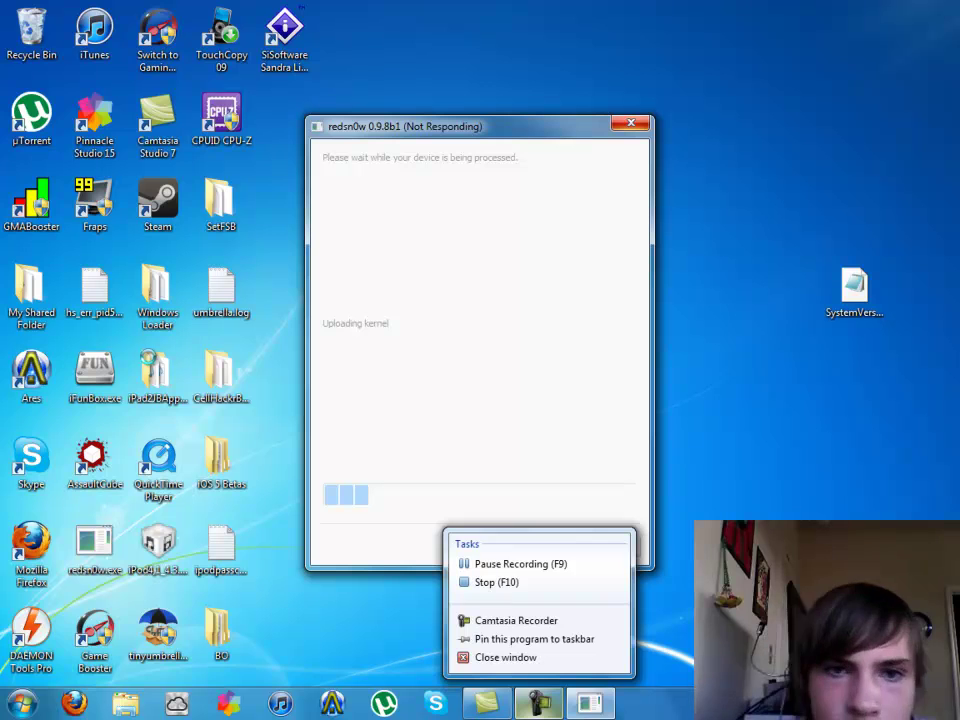
key(Escape)
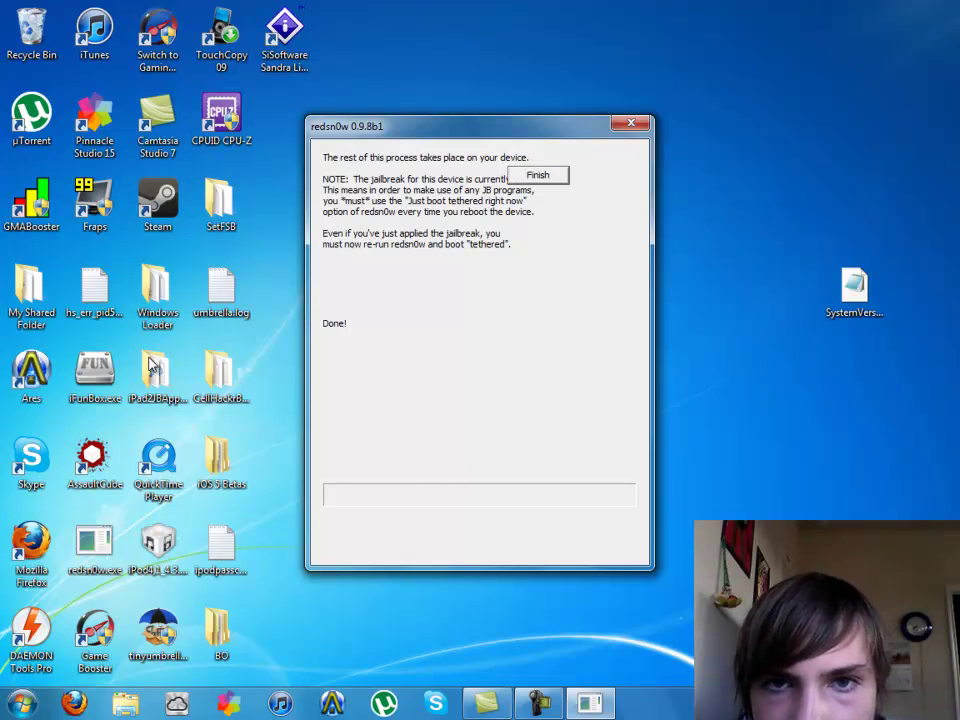
- Finish the redsn0w wizard and dismiss the AutoPlay window for the Apple iPod
key(Return)
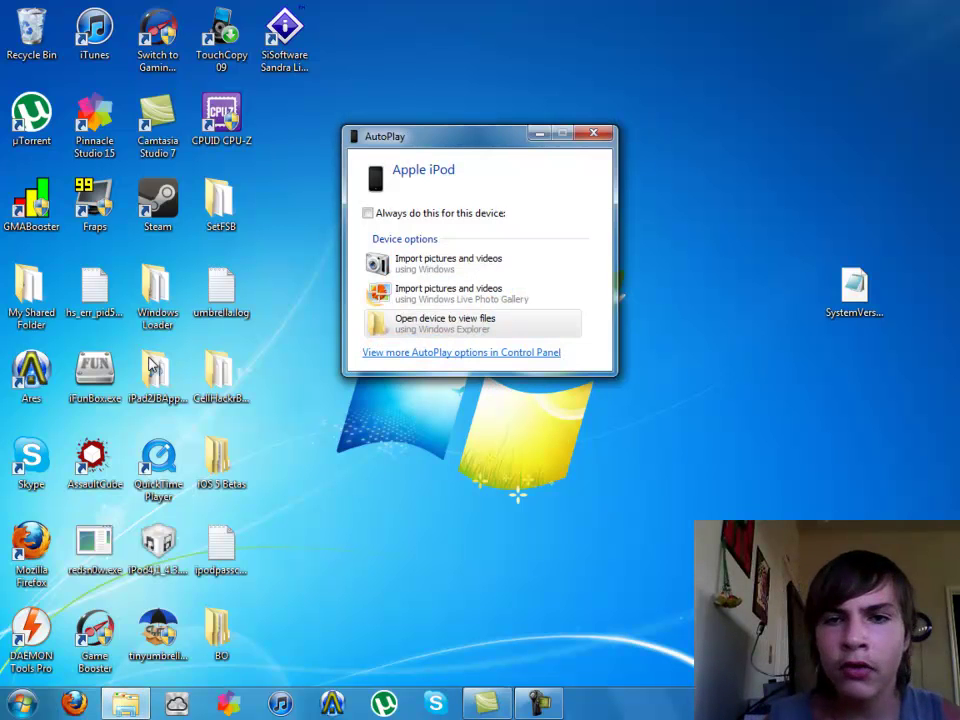
key(Escape)
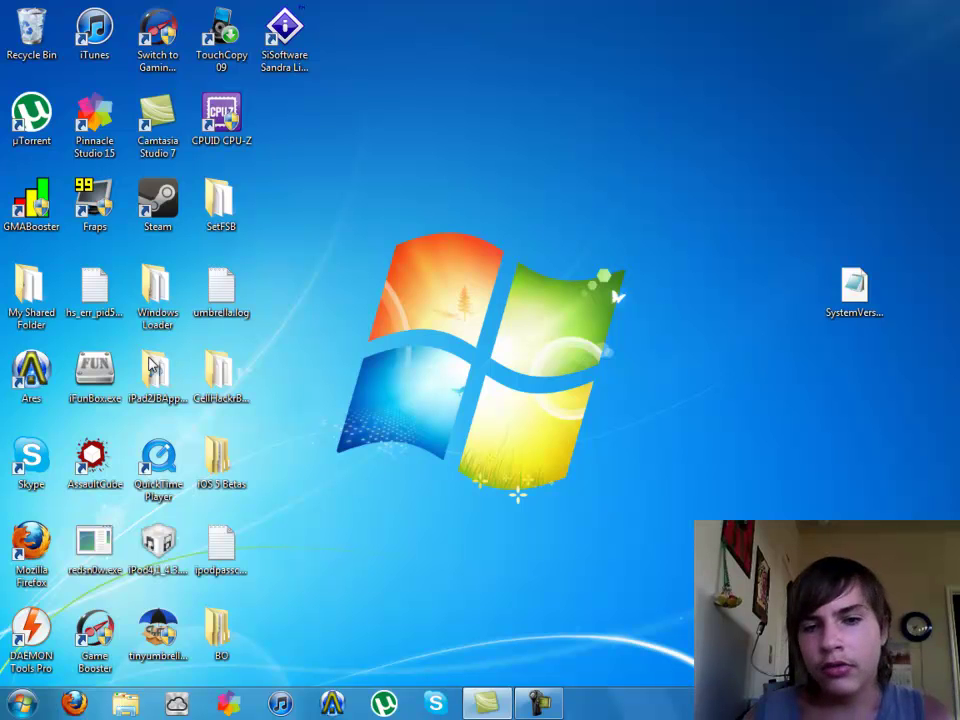
right_click(539, 703)
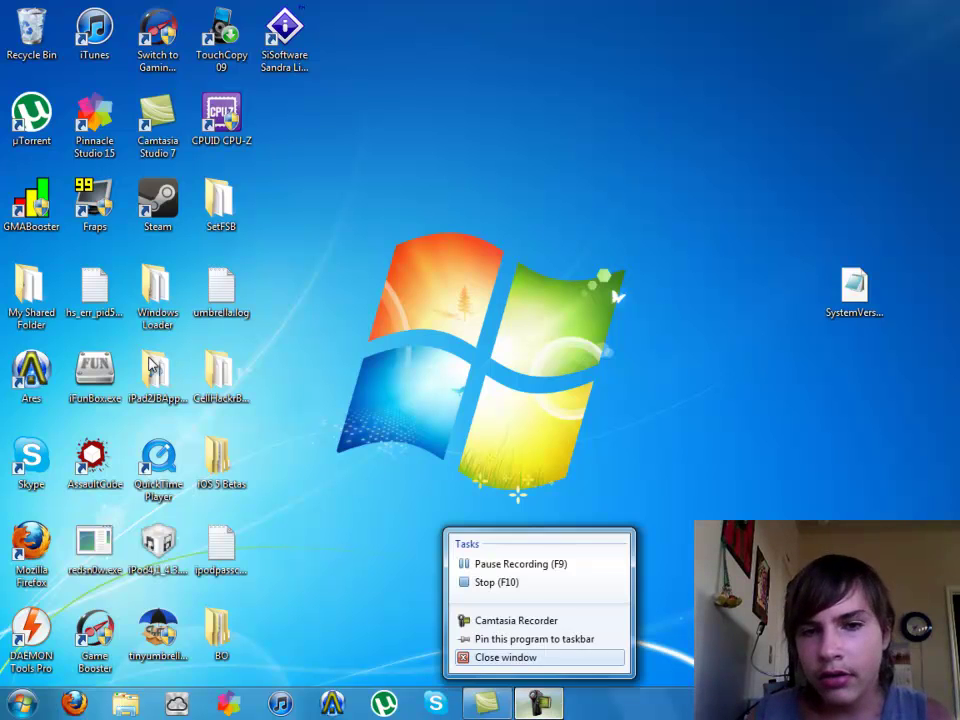
click(520, 582)
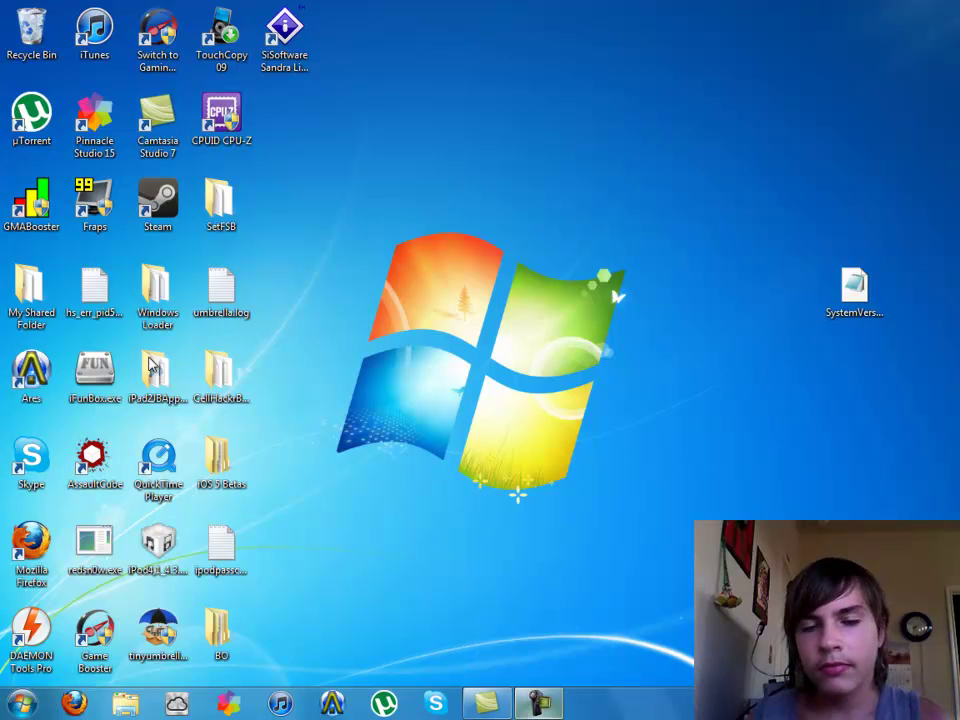